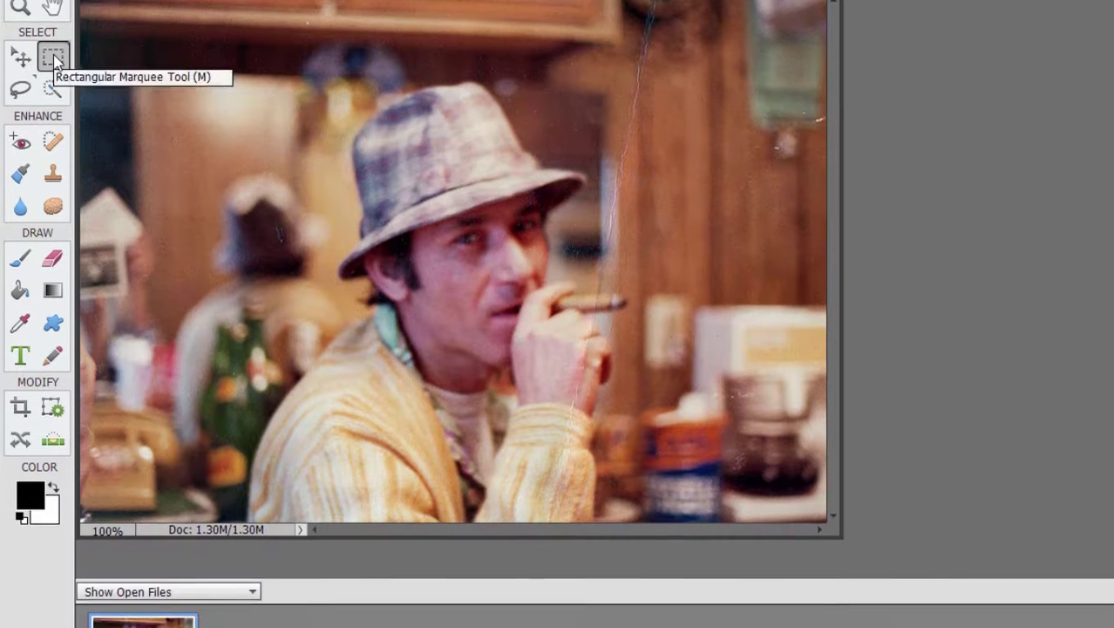
- Show Tool Options and pick the Elliptical Marquee, with Anti-aliasing on and 0 px feather
{"action": "left_click", "coordinate": [53, 145]}
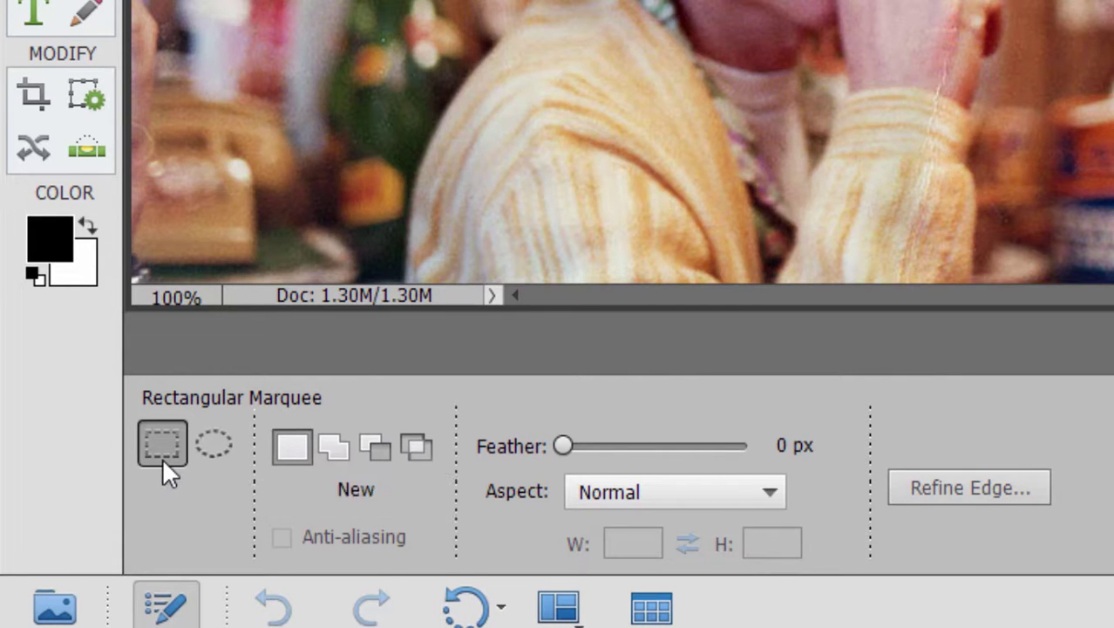
{"action": "left_click", "coordinate": [213, 441]}
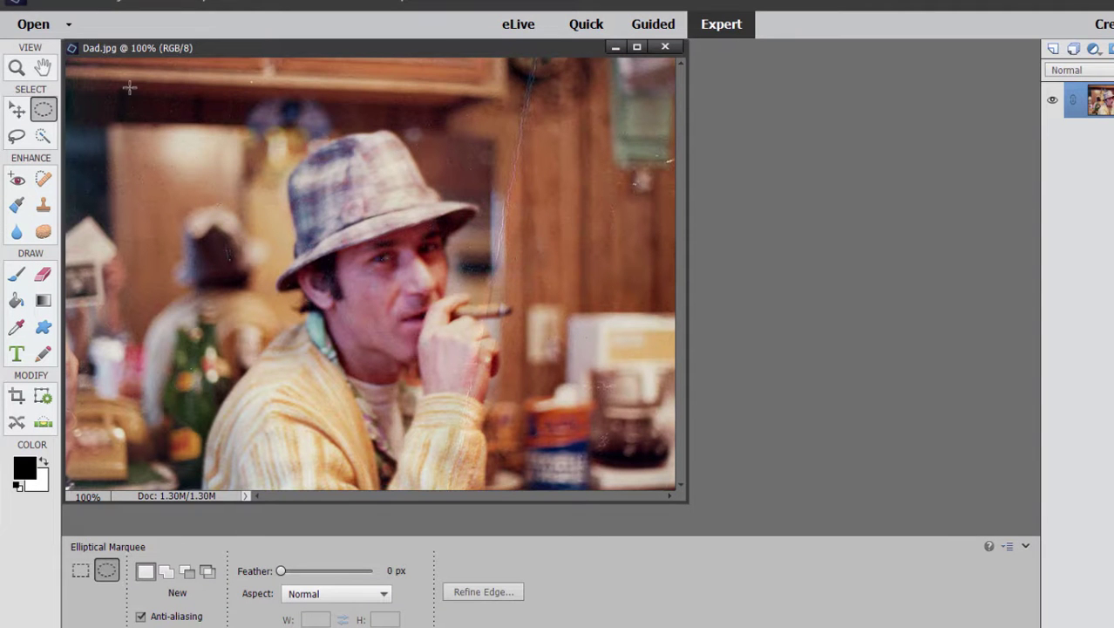
- Drag a trial ellipse, deselect it, then draw a new circle around the hat and face
{"action": "left_click_drag", "start_coordinate": [129, 86], "coordinate": [549, 488]}
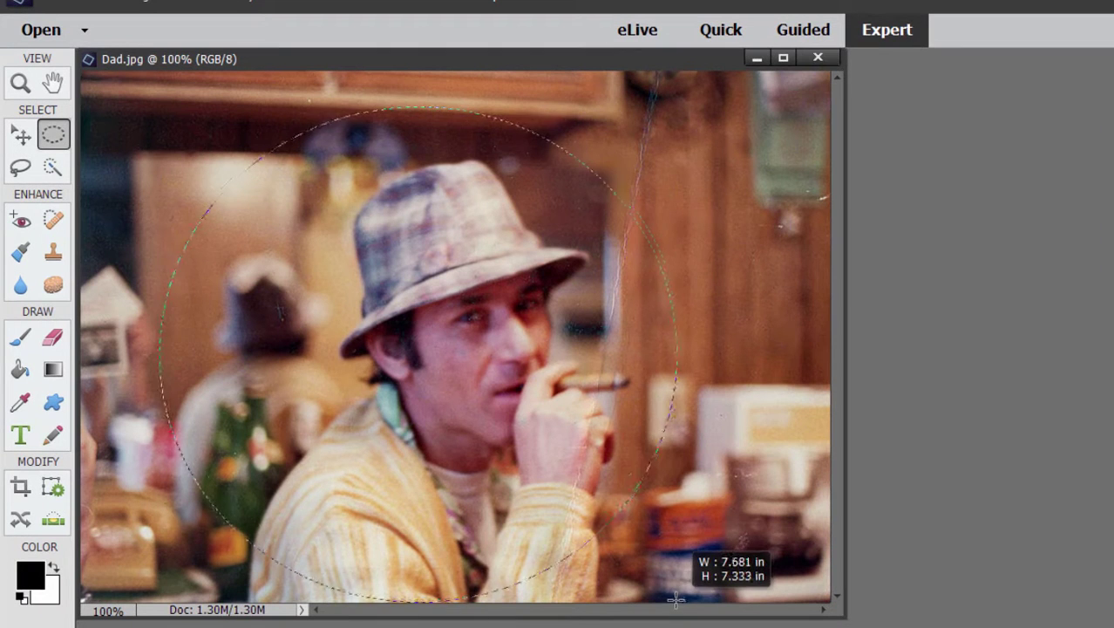
{"action": "left_click_drag", "start_coordinate": [676, 599], "coordinate": [674, 567]}
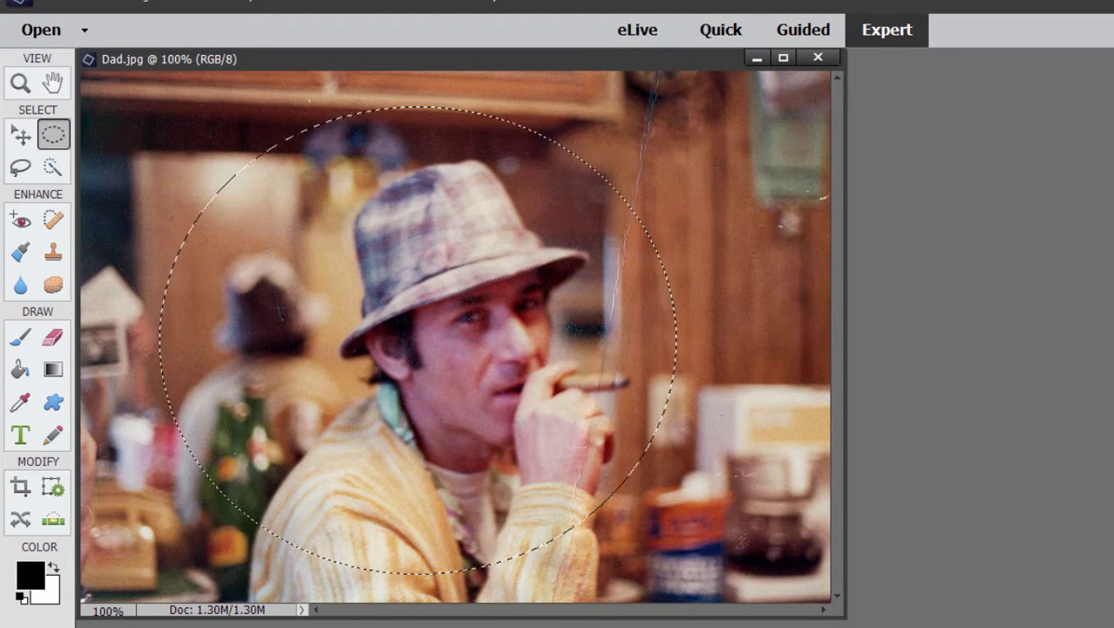
{"action": "key", "text": "ctrl+d"}
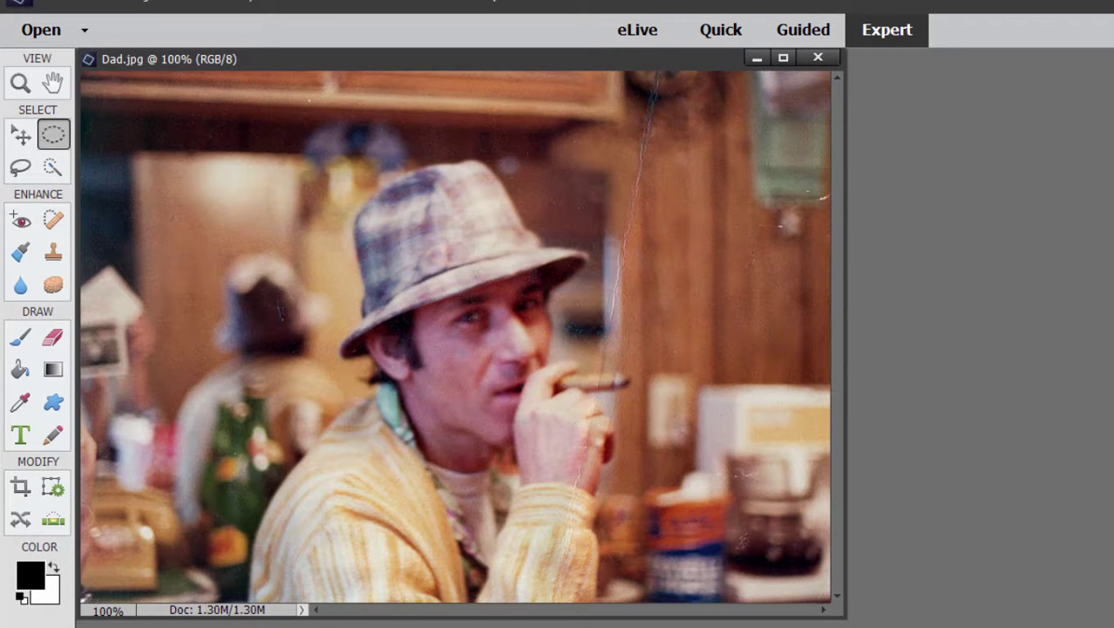
{"action": "left_click_drag", "start_coordinate": [266, 68], "coordinate": [777, 596]}
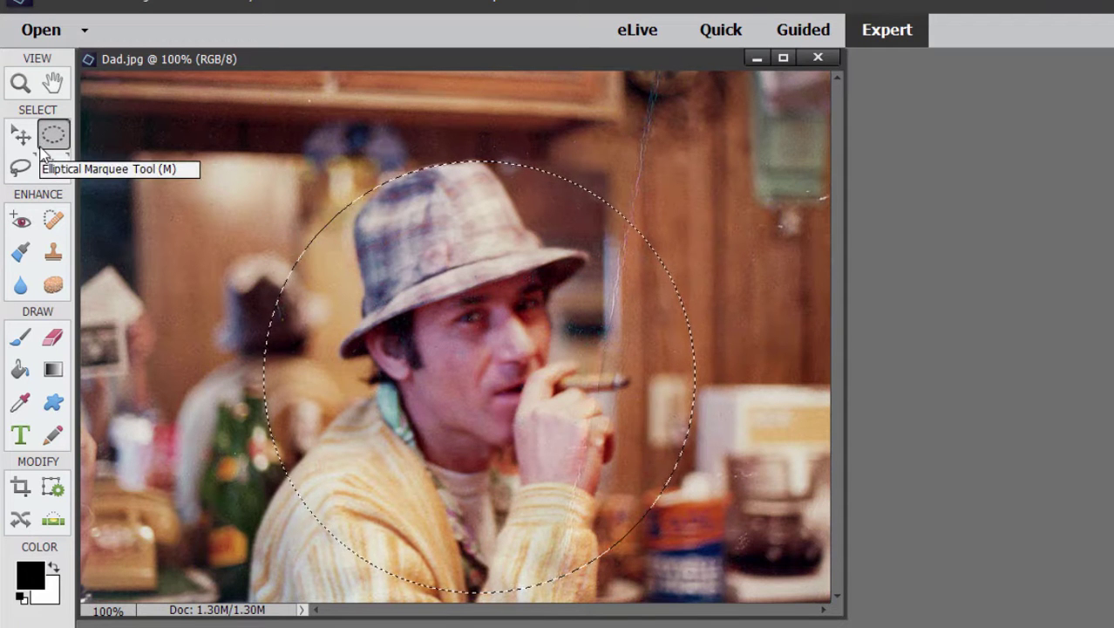
- Deselect the circle, then draw a freehand Lasso outline around the man and clear it
{"action": "key", "text": "ctrl+d"}
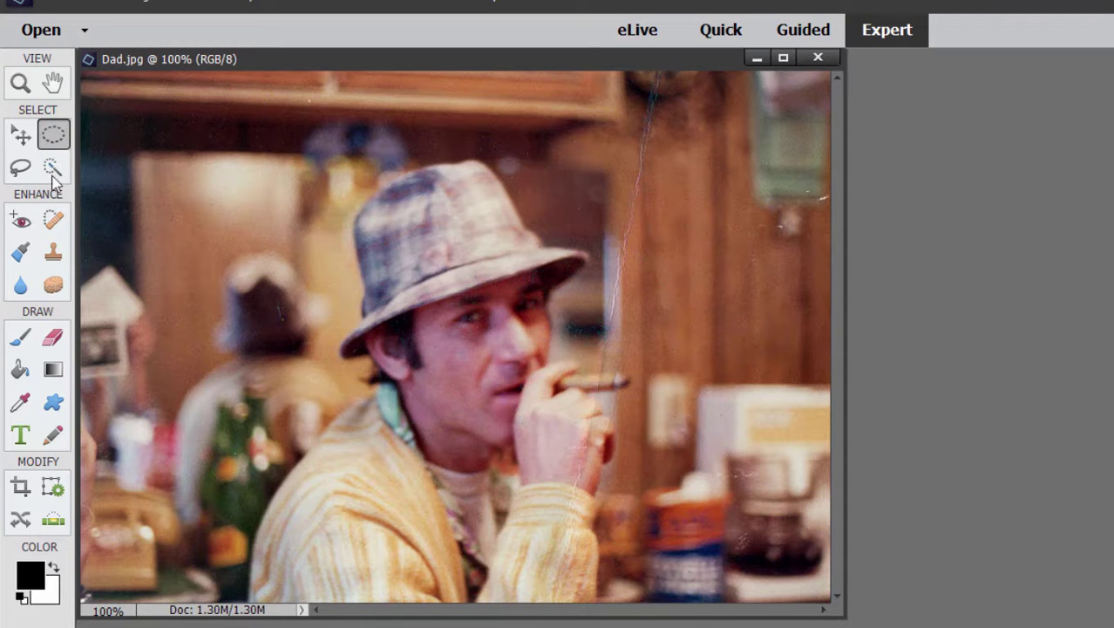
{"action": "left_click", "coordinate": [21, 170]}
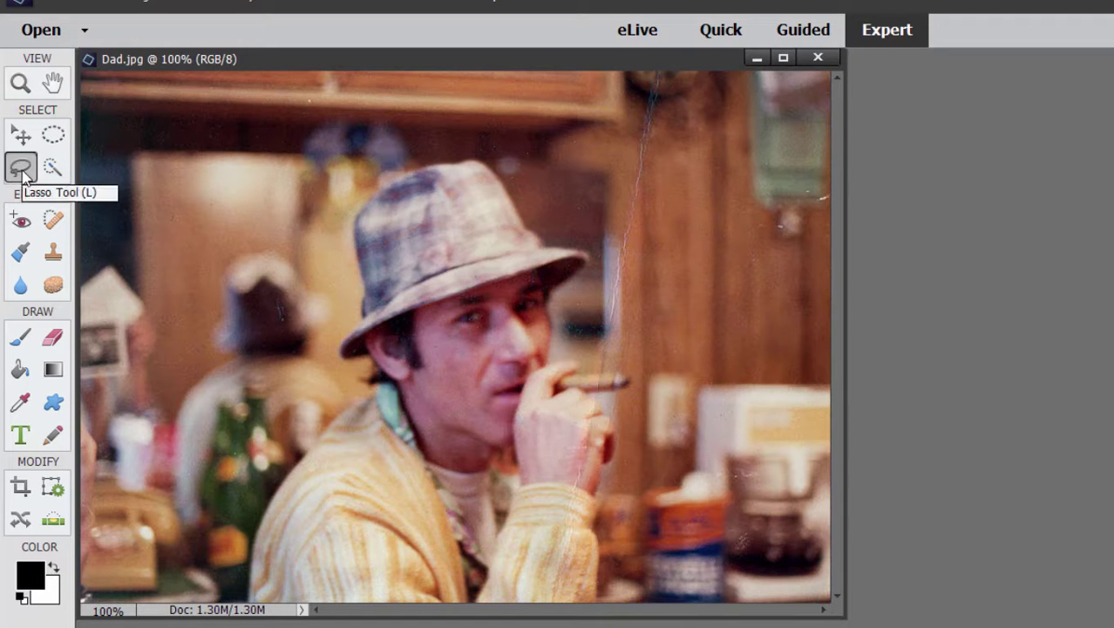
{"action": "mouse_move", "coordinate": [398, 135]}
{"action": "left_mouse_down"}
{"action": "mouse_move", "coordinate": [369, 137]}
{"action": "mouse_move", "coordinate": [313, 311]}
{"action": "mouse_move", "coordinate": [251, 359]}
{"action": "mouse_move", "coordinate": [150, 399]}
{"action": "mouse_move", "coordinate": [192, 450]}
{"action": "mouse_move", "coordinate": [394, 137]}
{"action": "left_mouse_up"}
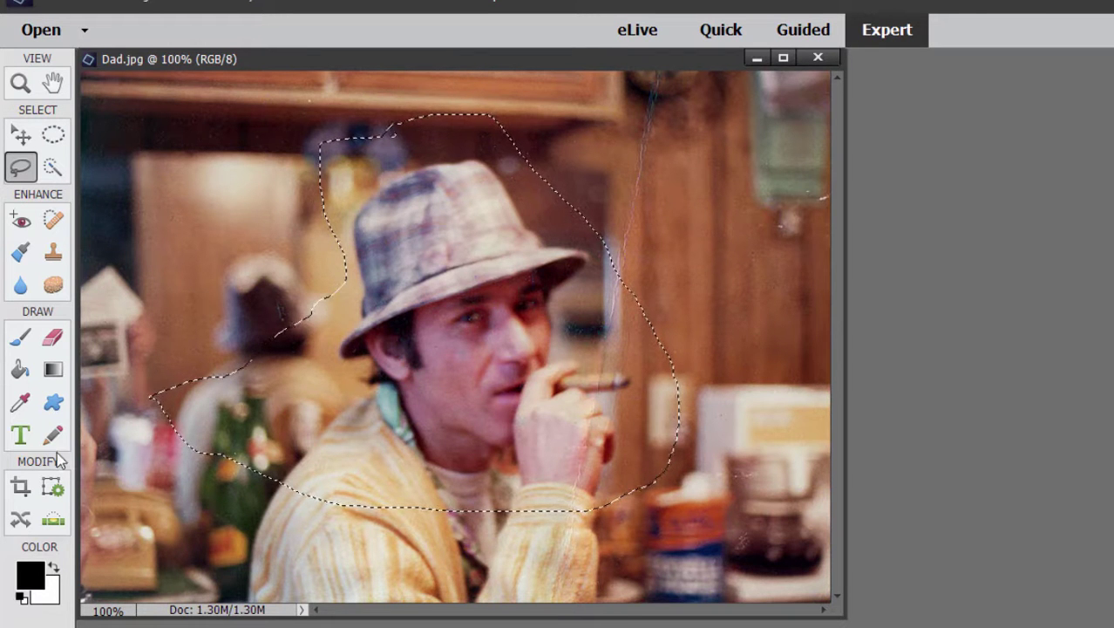
{"action": "key", "text": "ctrl+d"}
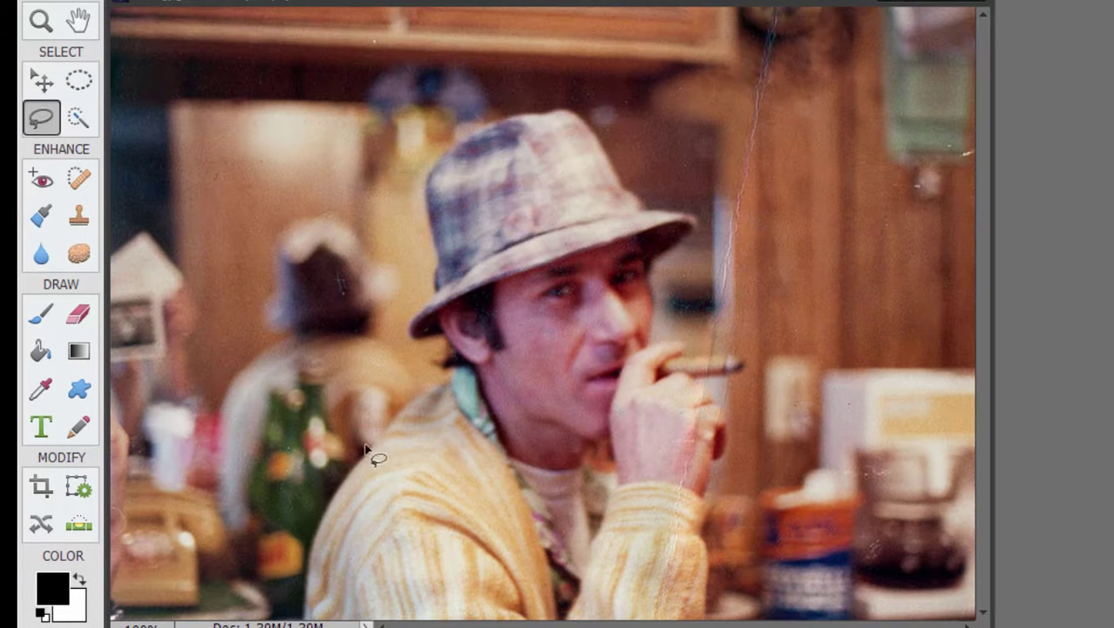
- Outline the man with an eight-corner Polygonal Lasso selection, then deselect it
{"action": "key", "text": "l"}
{"action": "left_click", "coordinate": [305, 498]}
{"action": "left_click", "coordinate": [378, 394]}
{"action": "left_click", "coordinate": [375, 301]}
{"action": "left_click", "coordinate": [381, 174]}
{"action": "left_click", "coordinate": [670, 66]}
{"action": "left_click", "coordinate": [738, 211]}
{"action": "left_click", "coordinate": [782, 377]}
{"action": "left_click", "coordinate": [639, 520]}
{"action": "left_click", "coordinate": [311, 503]}
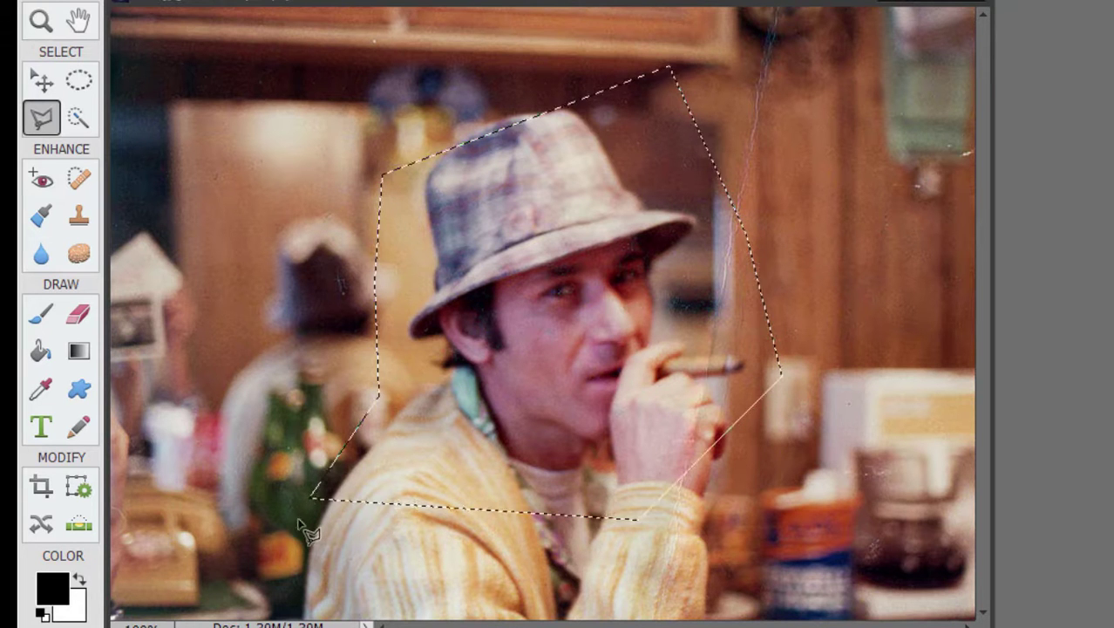
{"action": "key", "text": "ctrl+d"}
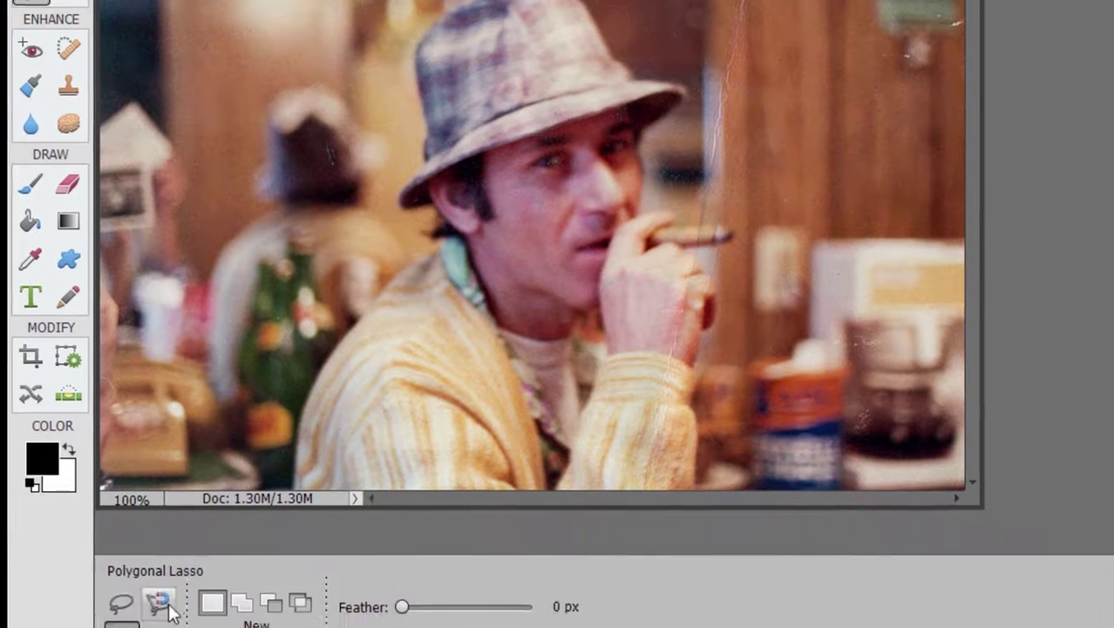
- Trace the hat, head and shoulder's left side with the Magnetic Lasso from the jacket bottom
{"action": "left_click", "coordinate": [153, 516]}
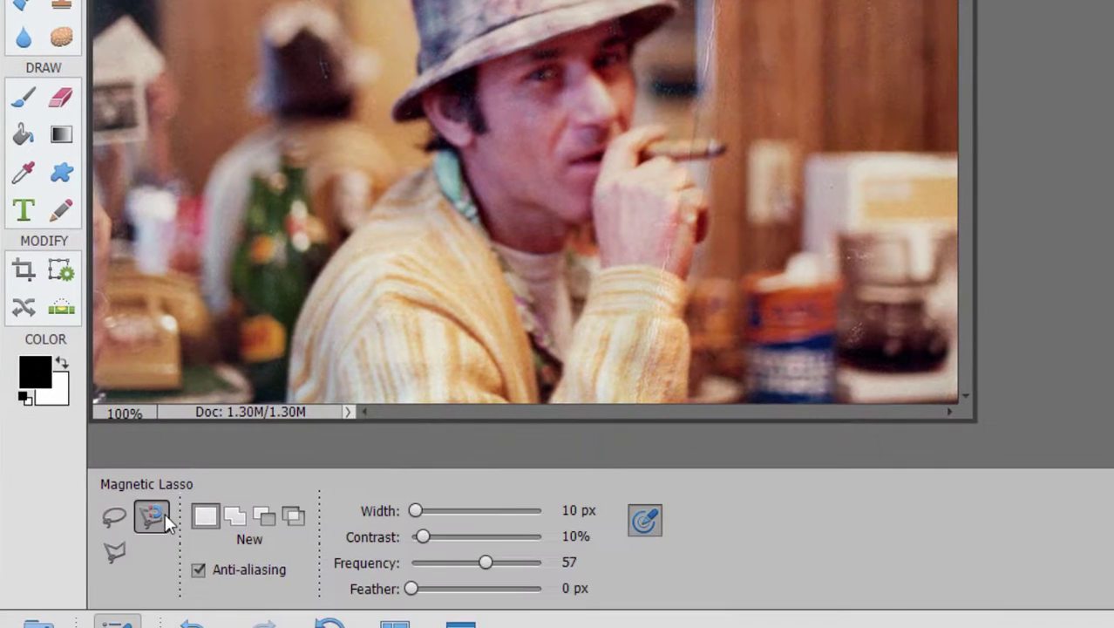
{"action": "left_click", "coordinate": [288, 402]}
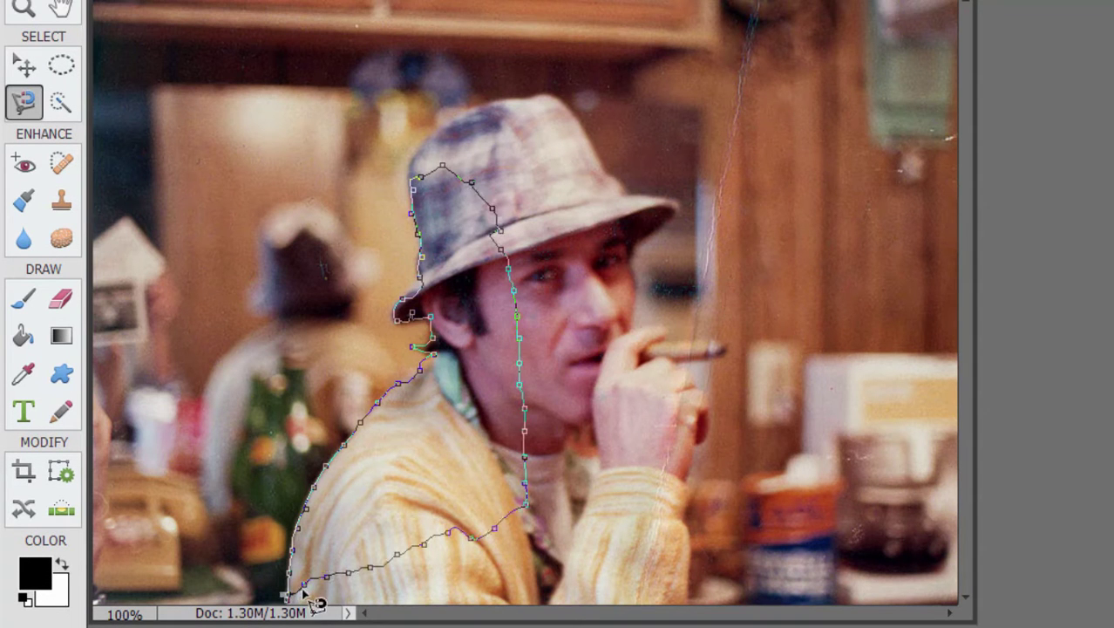
{"action": "left_click", "coordinate": [303, 596]}
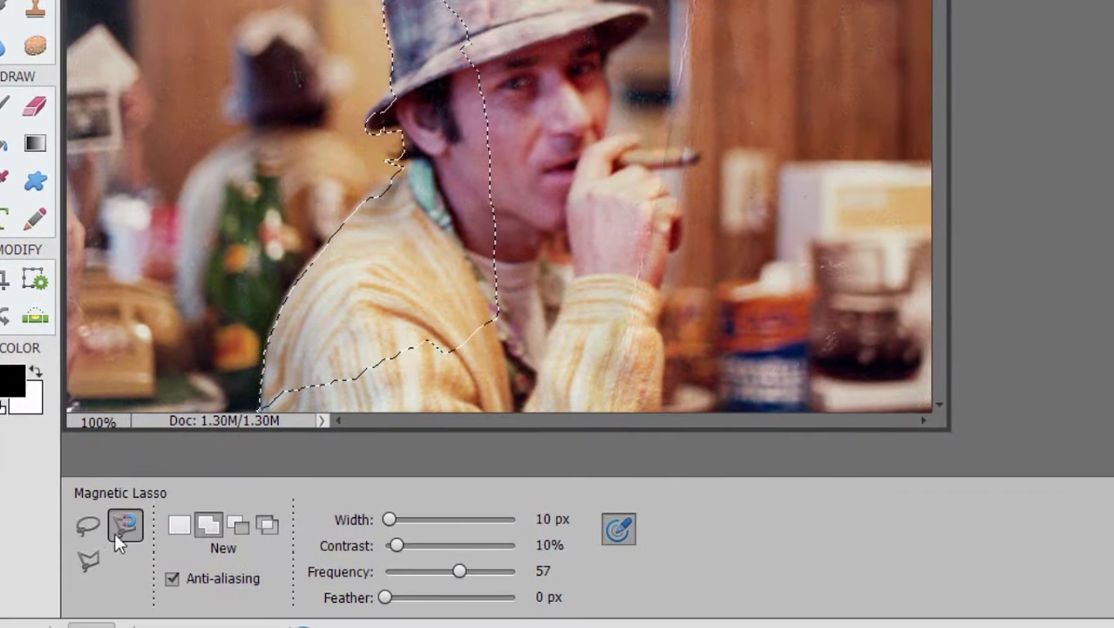
- Switch to the Lasso in Add to selection mode and add the hat's right side and face
{"action": "left_click", "coordinate": [88, 533]}
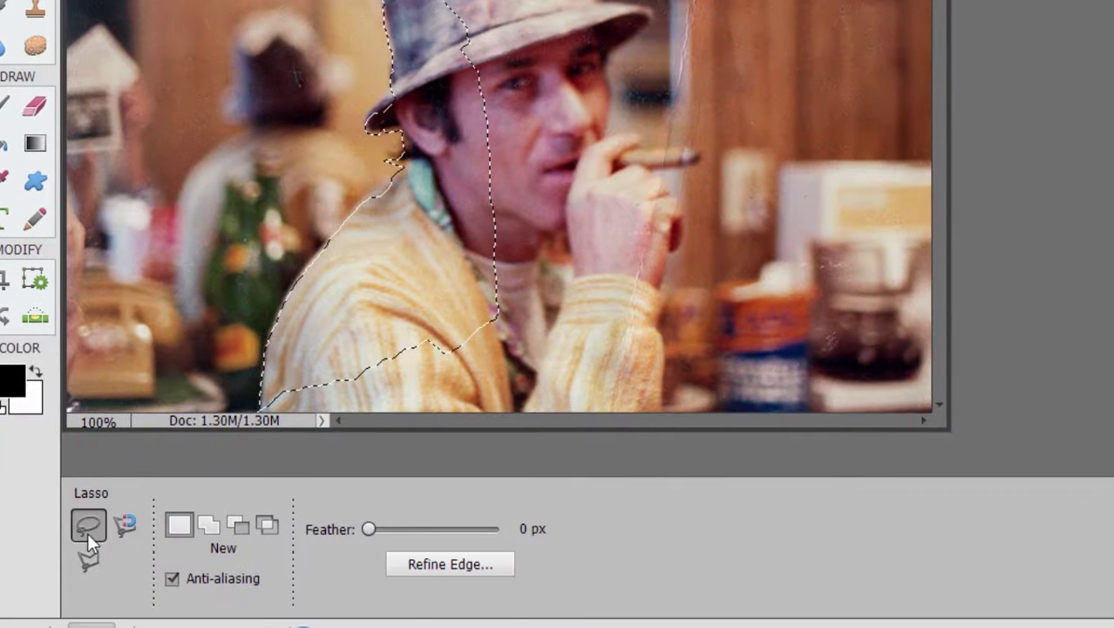
{"action": "left_click", "coordinate": [208, 524]}
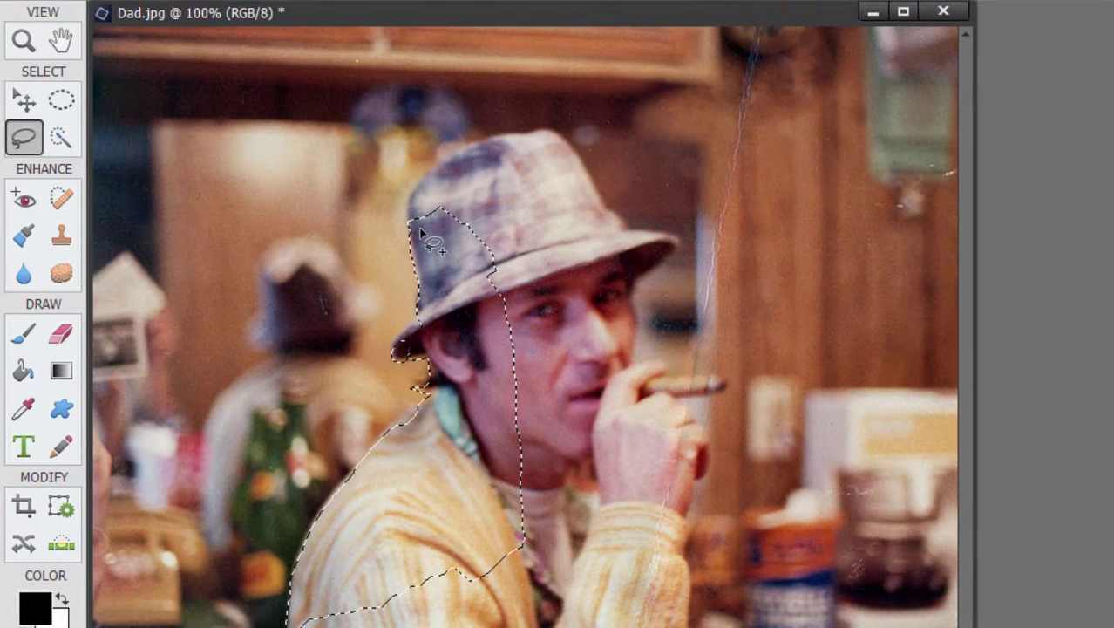
{"action": "mouse_move", "coordinate": [441, 174]}
{"action": "left_mouse_down"}
{"action": "mouse_move", "coordinate": [524, 166]}
{"action": "mouse_move", "coordinate": [618, 293]}
{"action": "mouse_move", "coordinate": [638, 356]}
{"action": "mouse_move", "coordinate": [495, 436]}
{"action": "mouse_move", "coordinate": [443, 240]}
{"action": "left_mouse_up"}
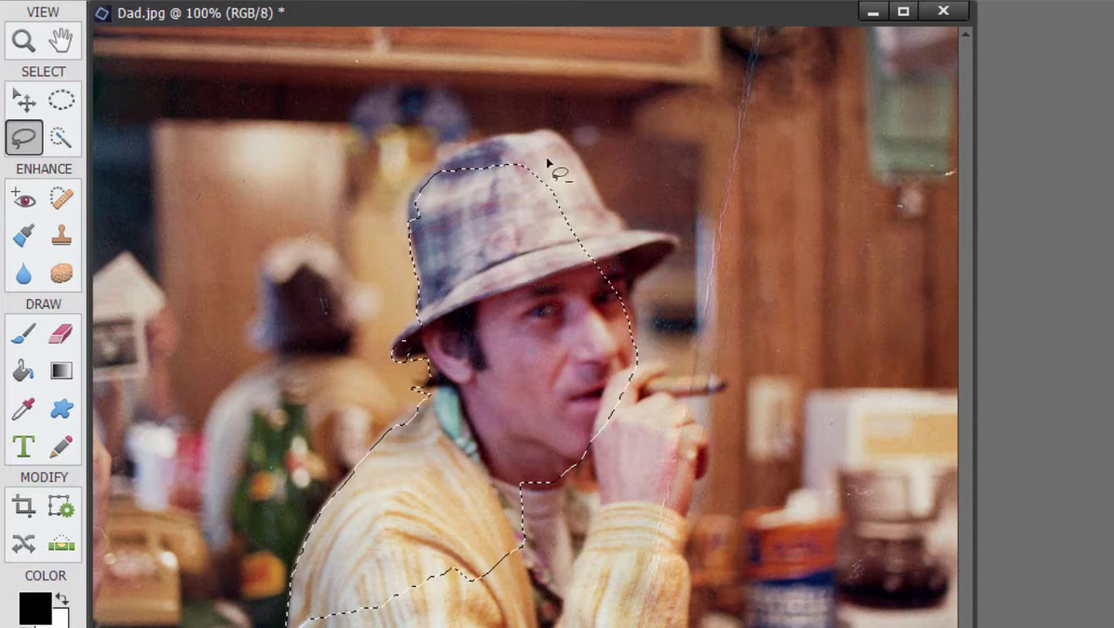
{"action": "mouse_move", "coordinate": [643, 144]}
{"action": "left_mouse_down"}
{"action": "mouse_move", "coordinate": [552, 177]}
{"action": "mouse_move", "coordinate": [578, 558]}
{"action": "mouse_move", "coordinate": [741, 254]}
{"action": "mouse_move", "coordinate": [610, 149]}
{"action": "mouse_move", "coordinate": [640, 145]}
{"action": "left_mouse_up"}
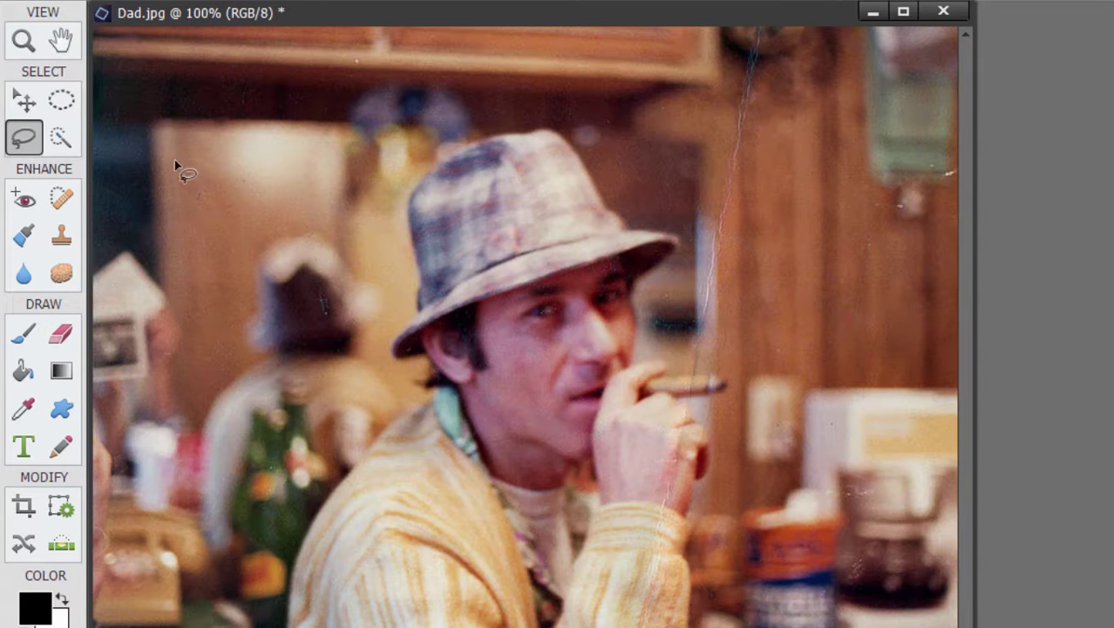
- Quick-select the hat, hair, ear and cigar hand by painting, then deselect
{"action": "left_click", "coordinate": [66, 145]}
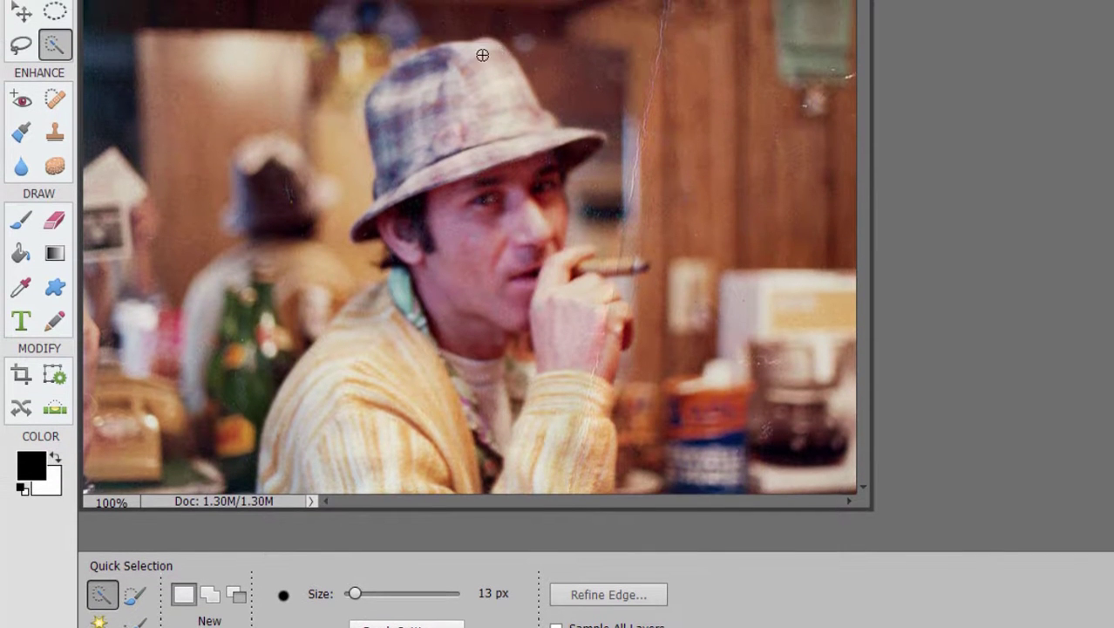
{"action": "left_click_drag", "start_coordinate": [481, 2], "coordinate": [428, 54]}
{"action": "mouse_move", "coordinate": [392, 216]}
{"action": "left_mouse_down"}
{"action": "mouse_move", "coordinate": [430, 220]}
{"action": "mouse_move", "coordinate": [442, 194]}
{"action": "mouse_move", "coordinate": [499, 147]}
{"action": "mouse_move", "coordinate": [568, 139]}
{"action": "mouse_move", "coordinate": [518, 157]}
{"action": "mouse_move", "coordinate": [449, 260]}
{"action": "left_mouse_up"}
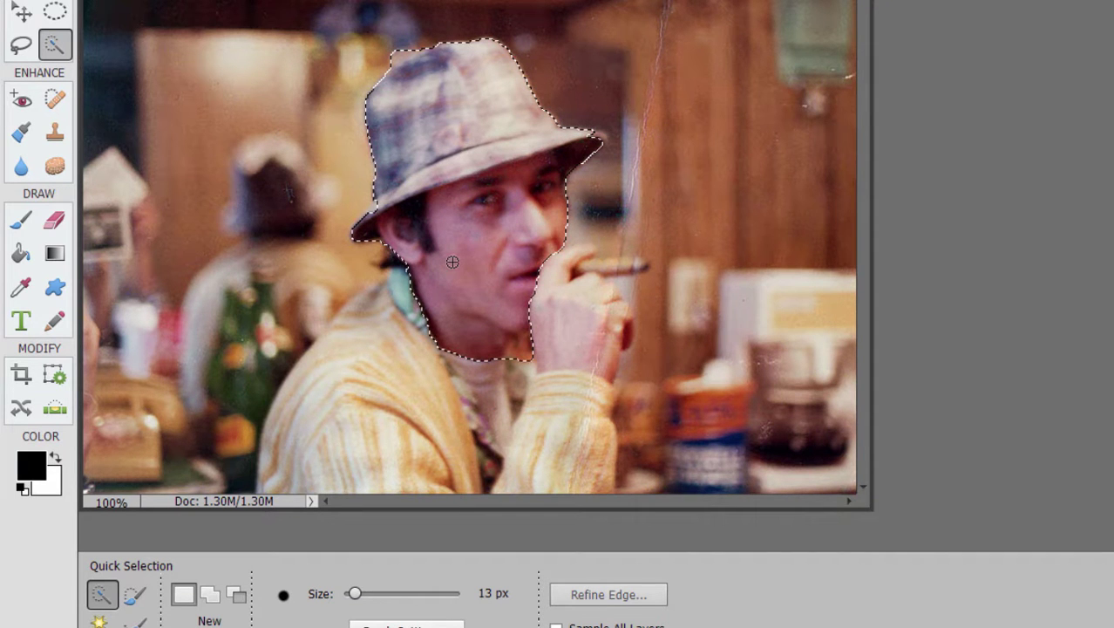
{"action": "left_click_drag", "start_coordinate": [552, 301], "coordinate": [524, 418]}
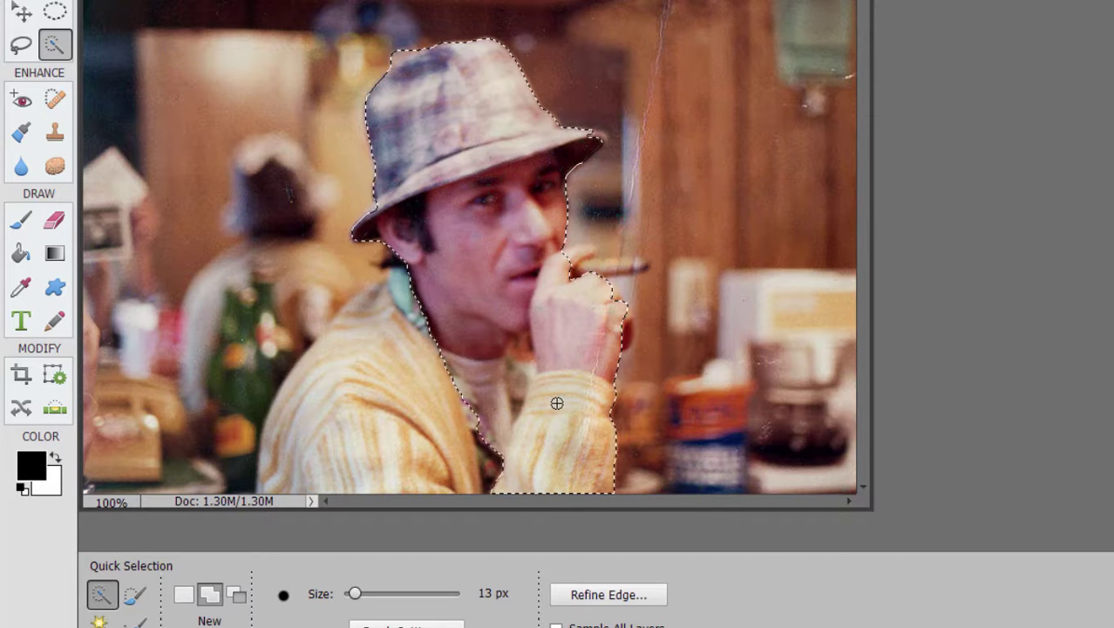
{"action": "key", "text": "ctrl+d"}
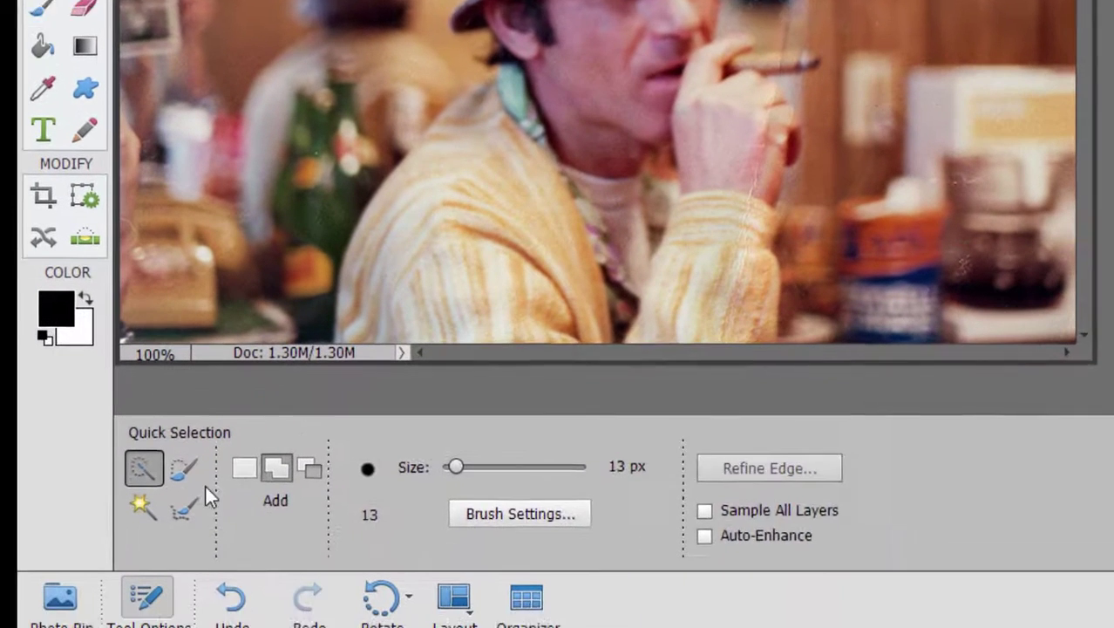
- Paint over the face and hat with a 44 px, 56% hardness Selection Brush, deselect, and pick the Magic Wand
{"action": "left_click", "coordinate": [183, 469]}
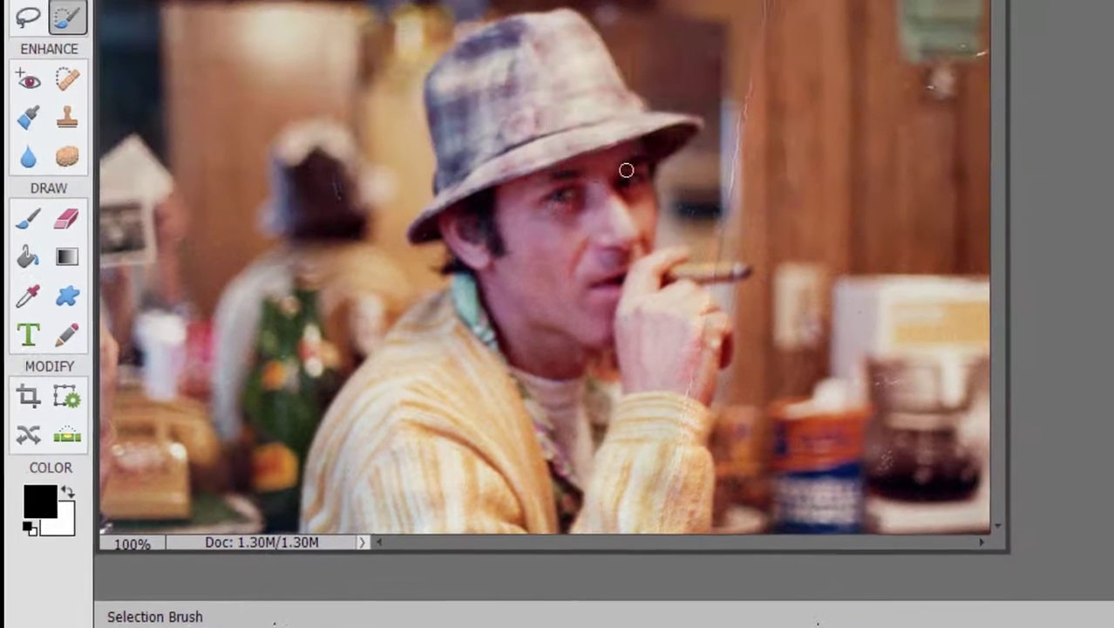
{"action": "mouse_move", "coordinate": [609, 229]}
{"action": "left_mouse_down"}
{"action": "mouse_move", "coordinate": [566, 241]}
{"action": "mouse_move", "coordinate": [491, 292]}
{"action": "left_mouse_up"}
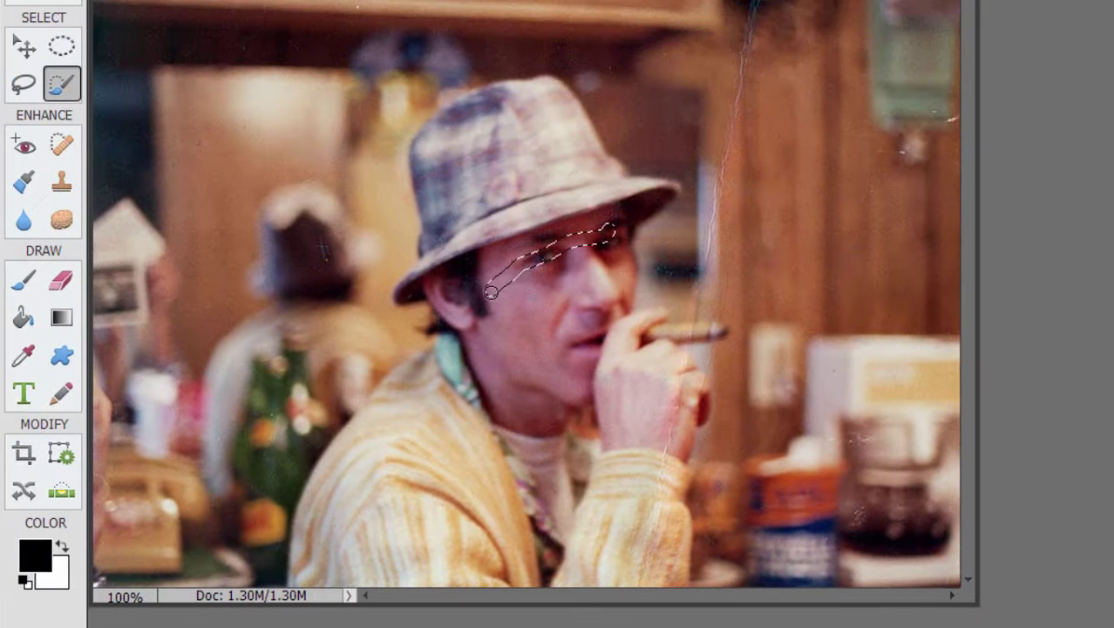
{"action": "mouse_move", "coordinate": [553, 273]}
{"action": "left_mouse_down"}
{"action": "mouse_move", "coordinate": [580, 250]}
{"action": "mouse_move", "coordinate": [473, 294]}
{"action": "mouse_move", "coordinate": [519, 263]}
{"action": "mouse_move", "coordinate": [576, 299]}
{"action": "left_mouse_up"}
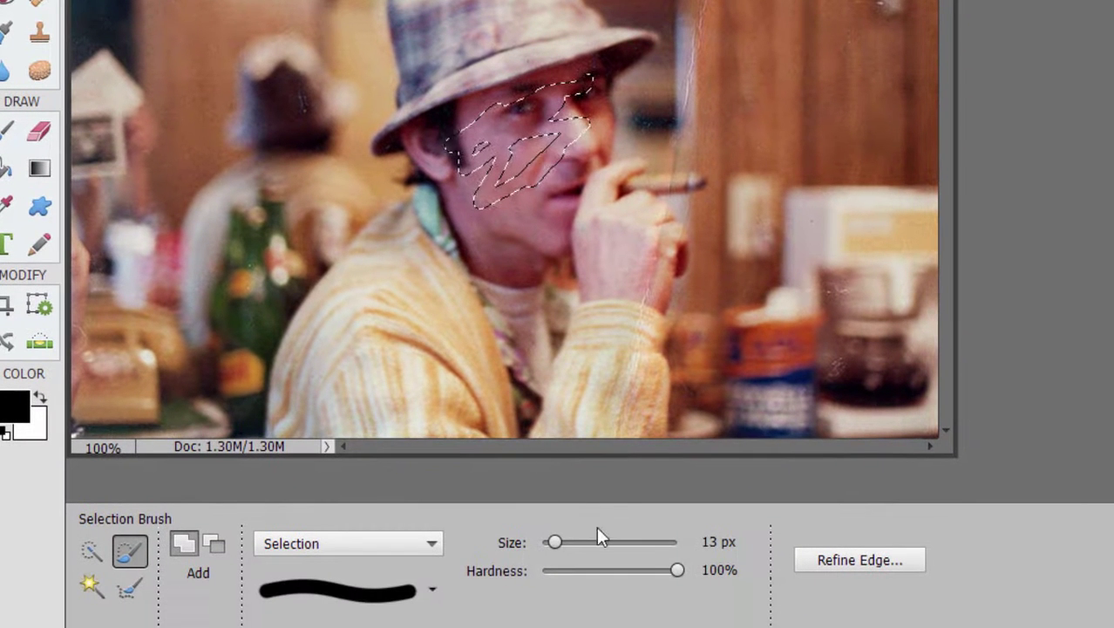
{"action": "left_click", "coordinate": [592, 541]}
{"action": "left_click", "coordinate": [613, 571]}
{"action": "mouse_move", "coordinate": [611, 162]}
{"action": "left_mouse_down"}
{"action": "mouse_move", "coordinate": [529, 164]}
{"action": "mouse_move", "coordinate": [523, 153]}
{"action": "mouse_move", "coordinate": [564, 80]}
{"action": "mouse_move", "coordinate": [503, 69]}
{"action": "mouse_move", "coordinate": [458, 121]}
{"action": "mouse_move", "coordinate": [456, 182]}
{"action": "mouse_move", "coordinate": [438, 50]}
{"action": "mouse_move", "coordinate": [450, 10]}
{"action": "left_mouse_up"}
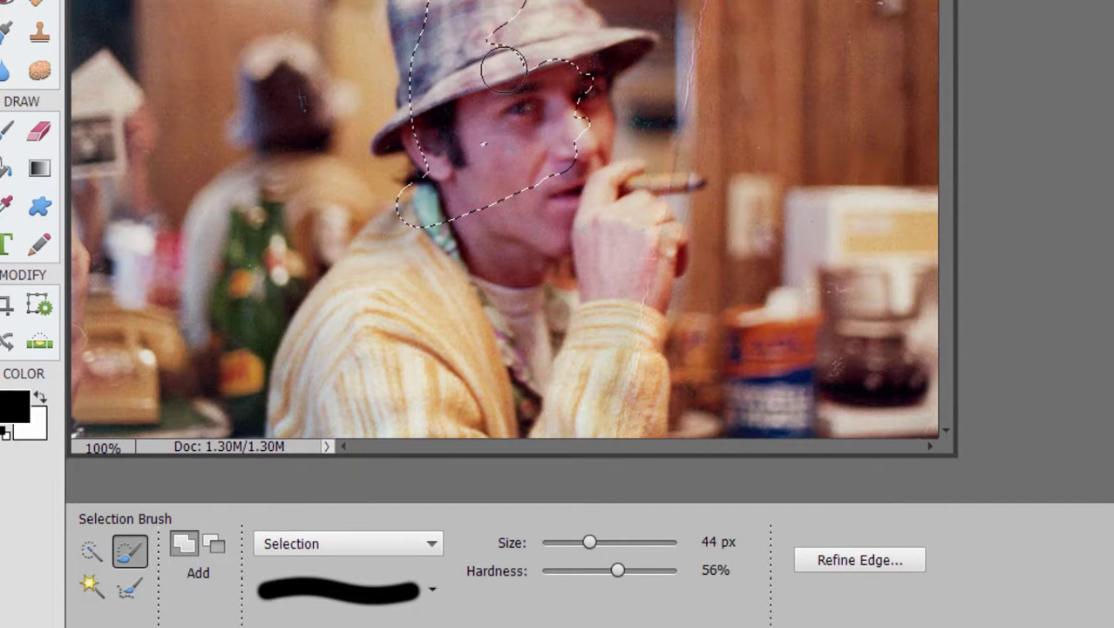
{"action": "key", "text": "ctrl+d"}
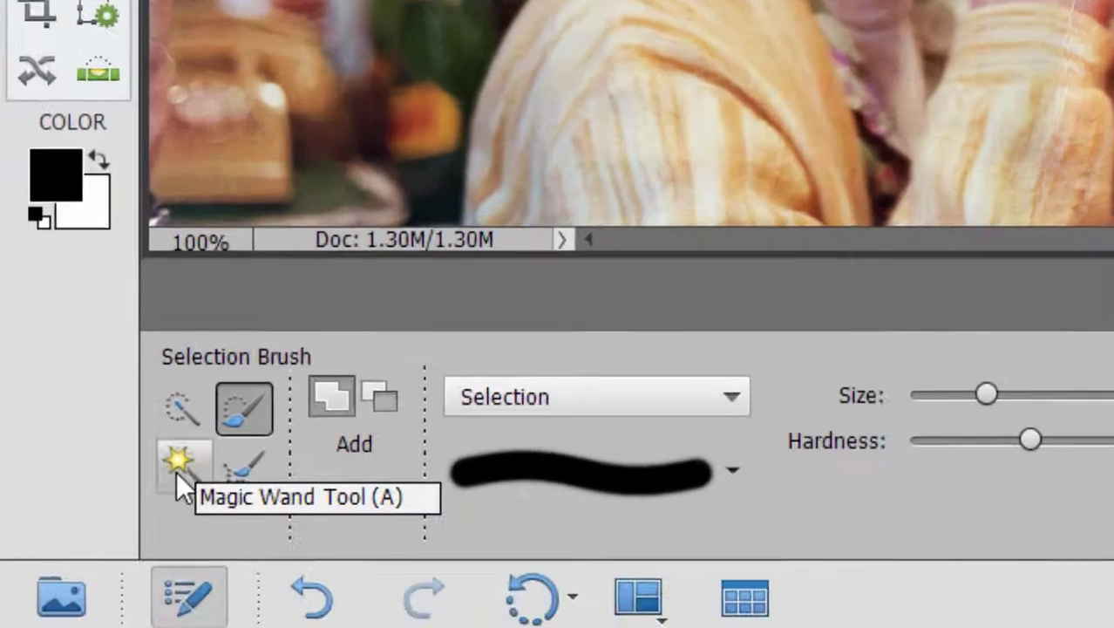
{"action": "left_click", "coordinate": [90, 585]}
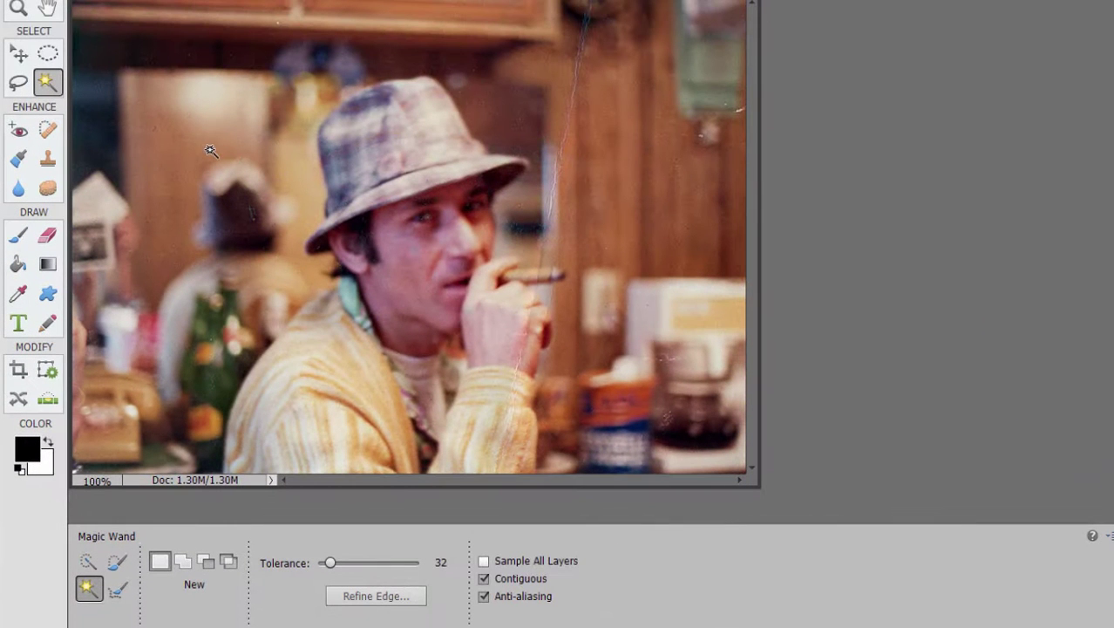
{"action": "left_click", "coordinate": [165, 122]}
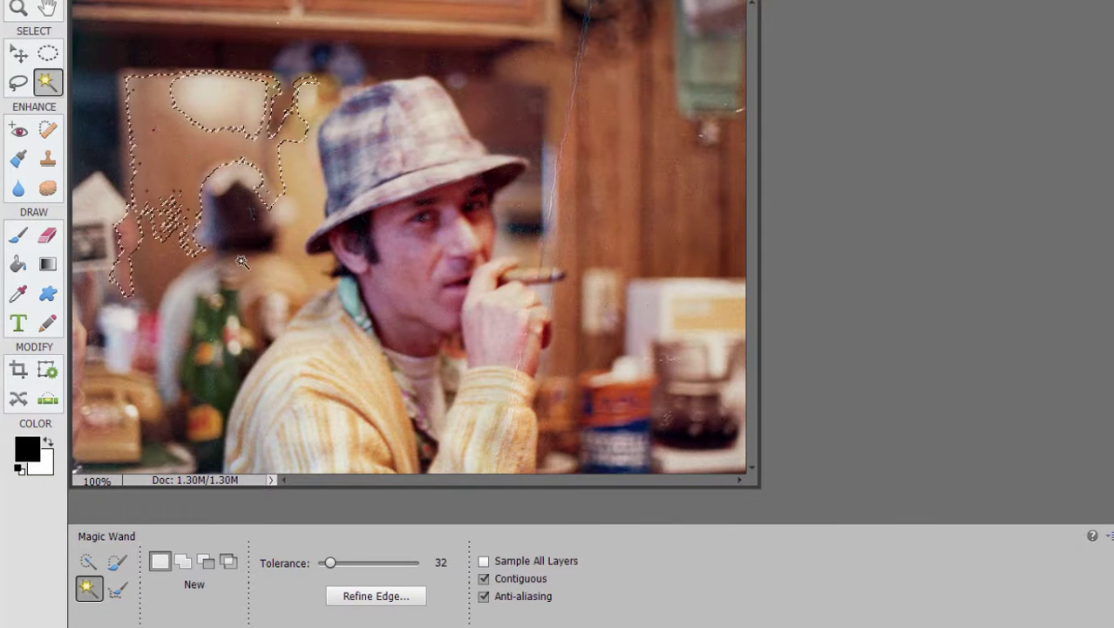
{"action": "left_click", "coordinate": [182, 562]}
{"action": "left_click", "coordinate": [200, 104]}
{"action": "left_click", "coordinate": [301, 122]}
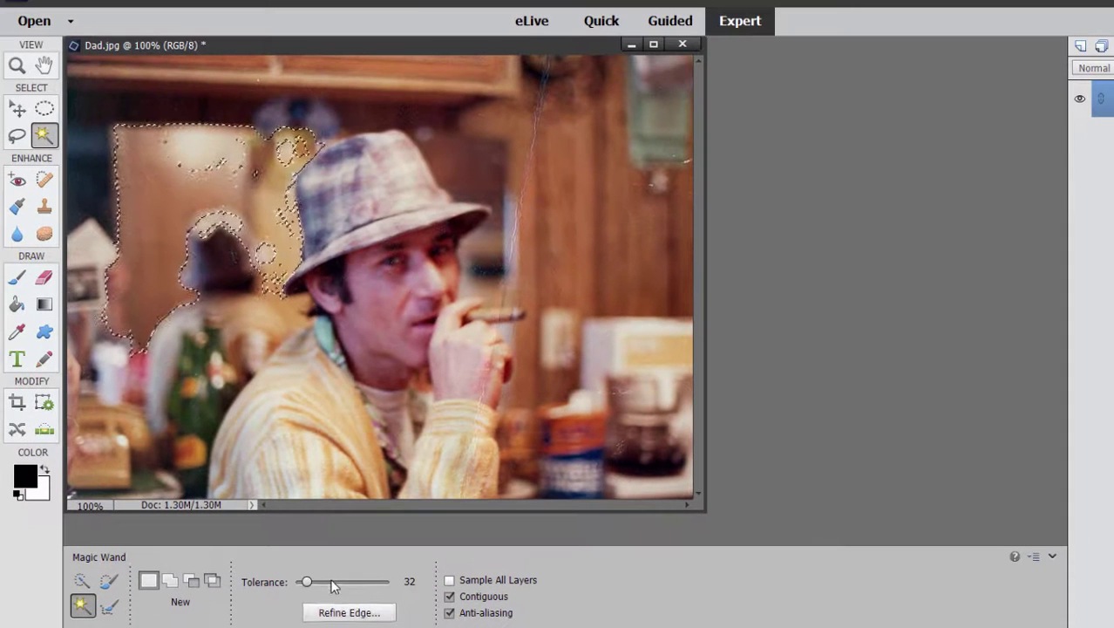
{"action": "key", "text": "ctrl+d"}
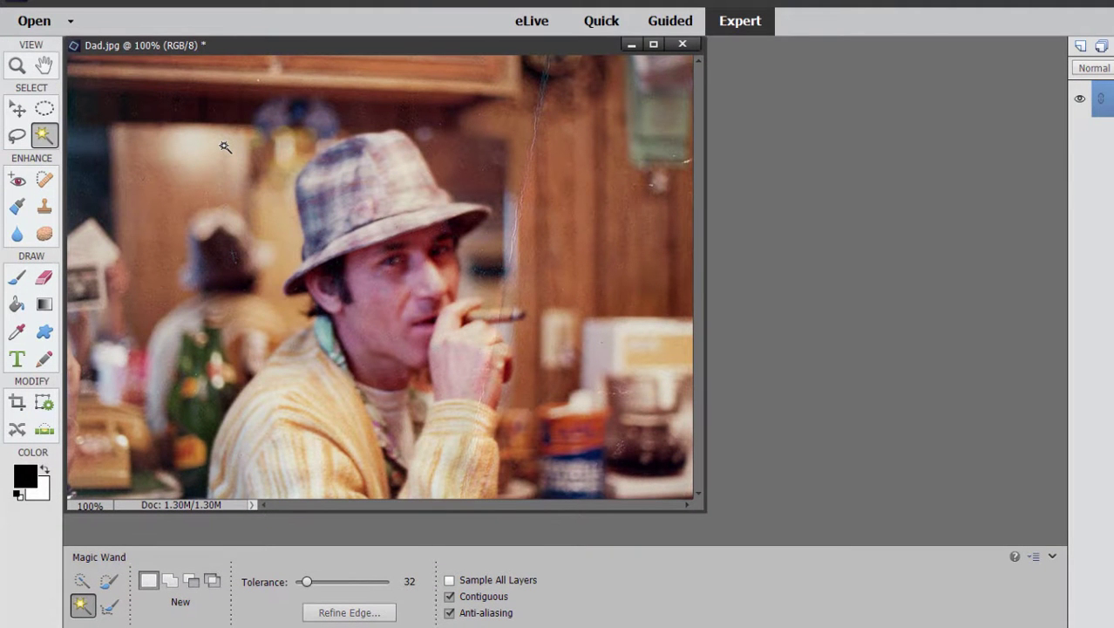
- Draw a large Elliptical Marquee circle around the man's hat, face and shoulders
{"action": "left_click", "coordinate": [46, 109]}
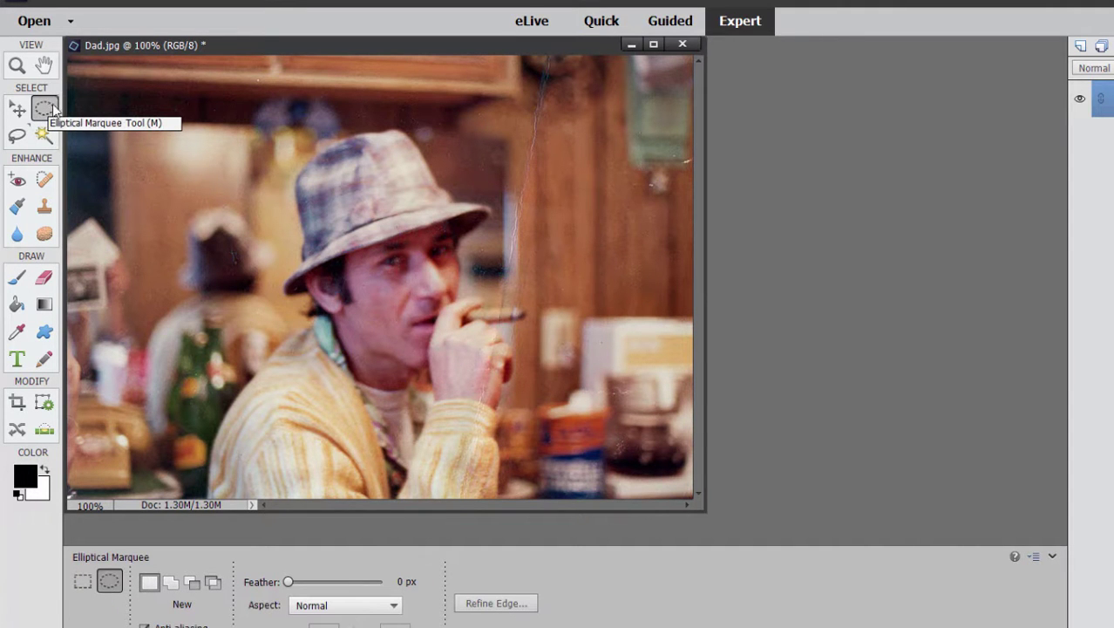
{"action": "left_click_drag", "start_coordinate": [238, 113], "coordinate": [586, 566]}
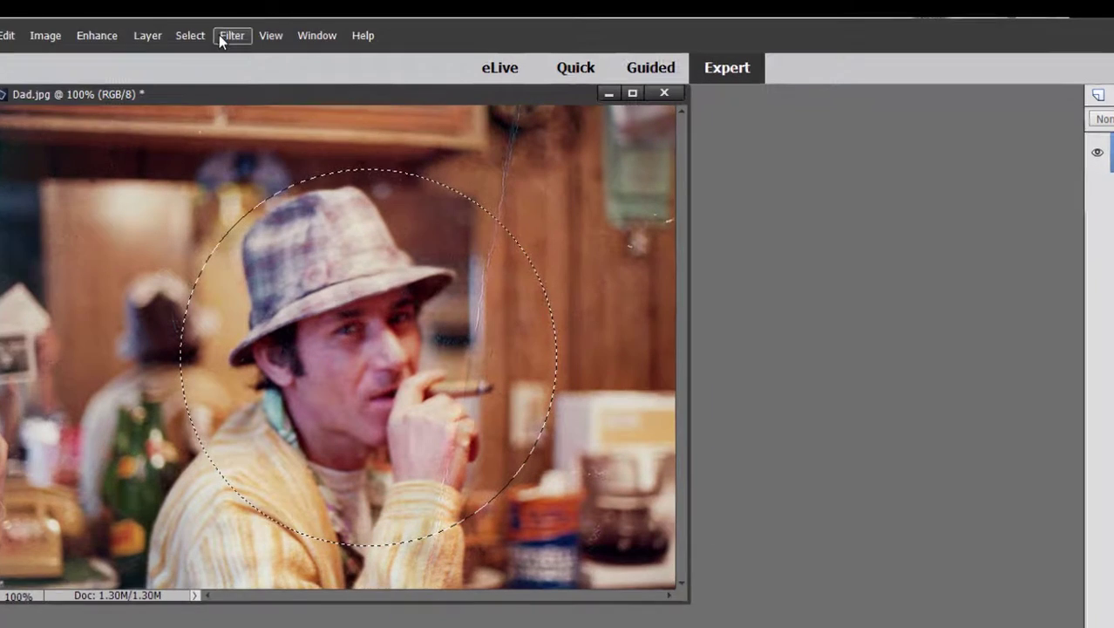
{"action": "left_click", "coordinate": [304, 33]}
{"action": "mouse_move", "coordinate": [340, 187]}
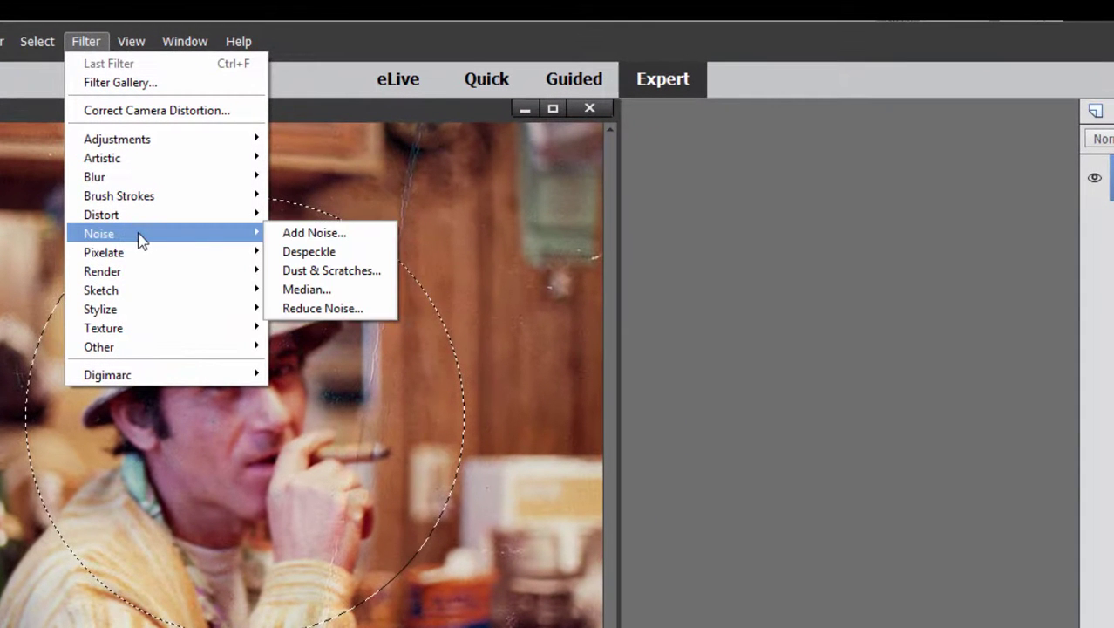
{"action": "mouse_move", "coordinate": [137, 293]}
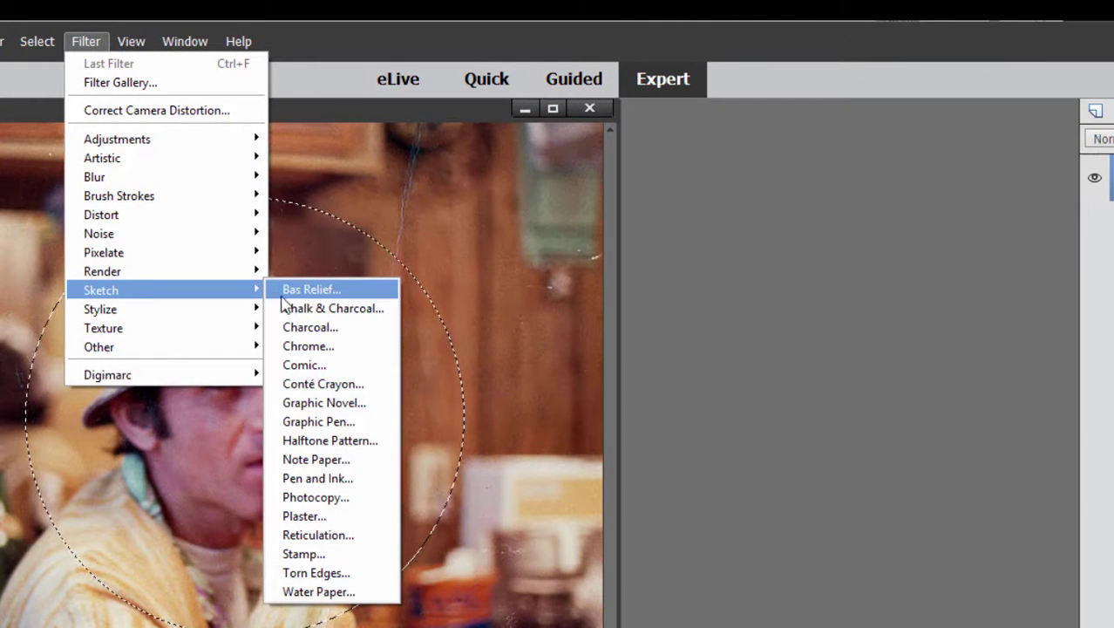
{"action": "left_click", "coordinate": [318, 327]}
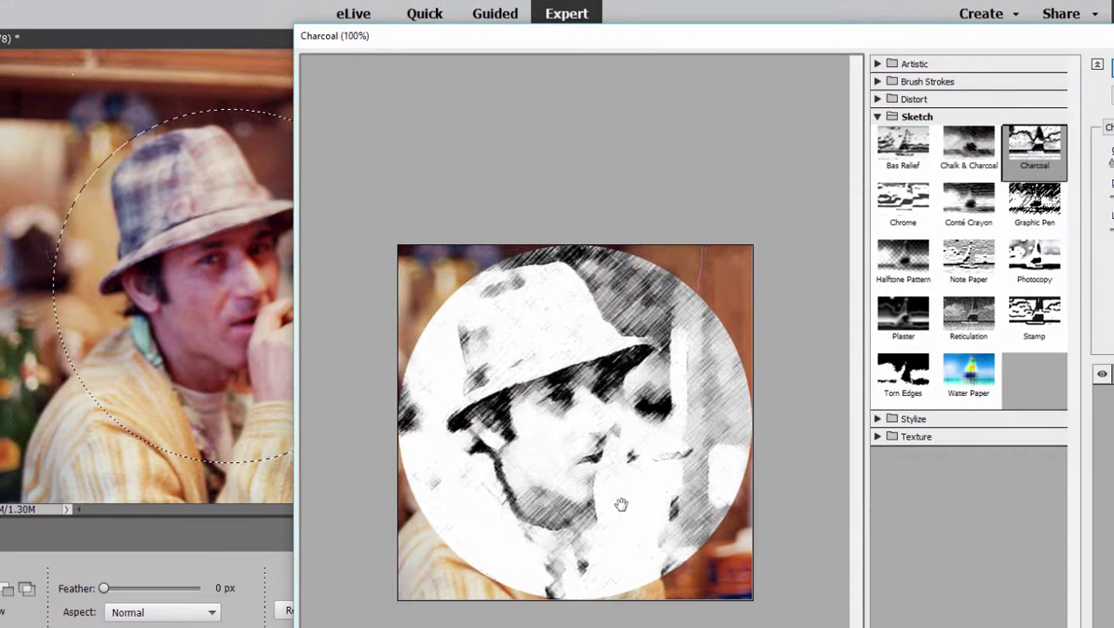
{"action": "key", "text": "Return"}
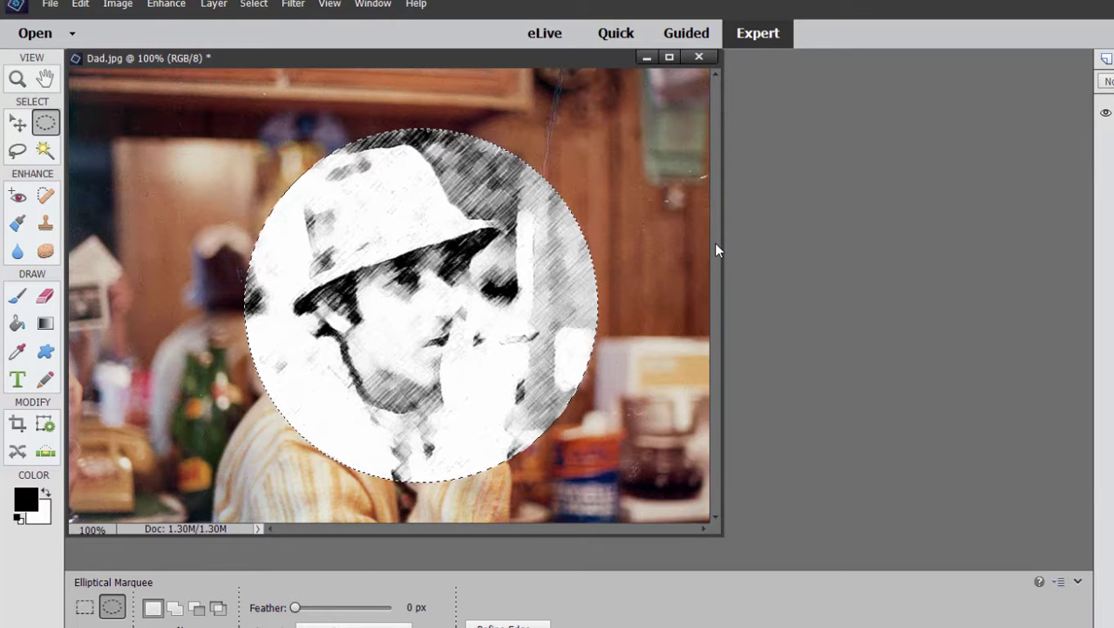
{"action": "key", "text": "ctrl+z"}
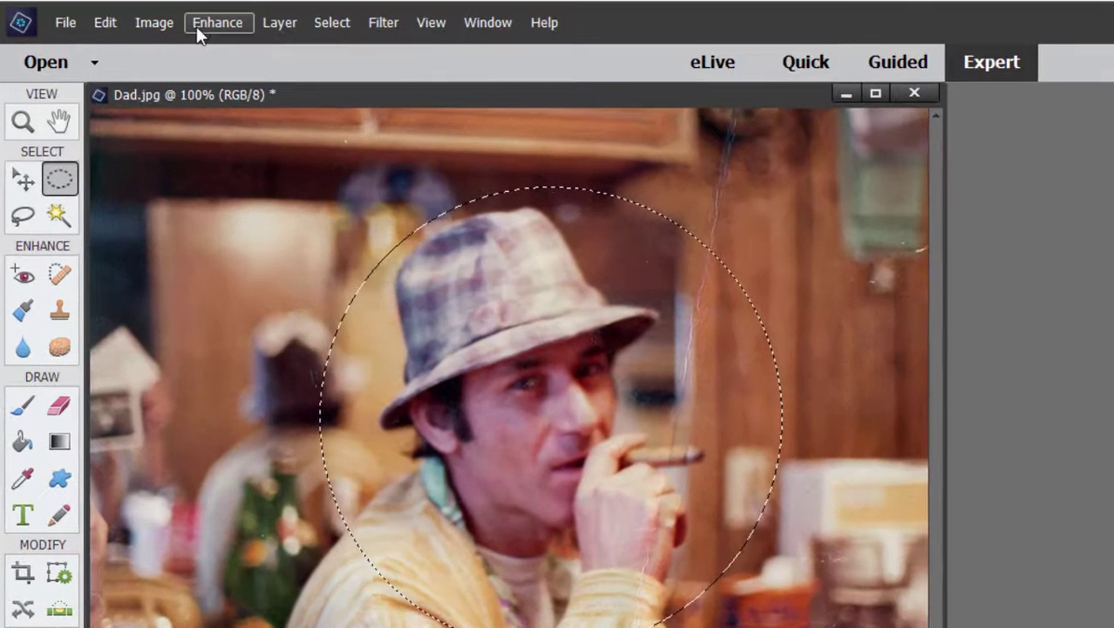
- Darken the circle with Brightness -91 and Contrast -30, then undo it and the selection
{"action": "left_click", "coordinate": [158, 6]}
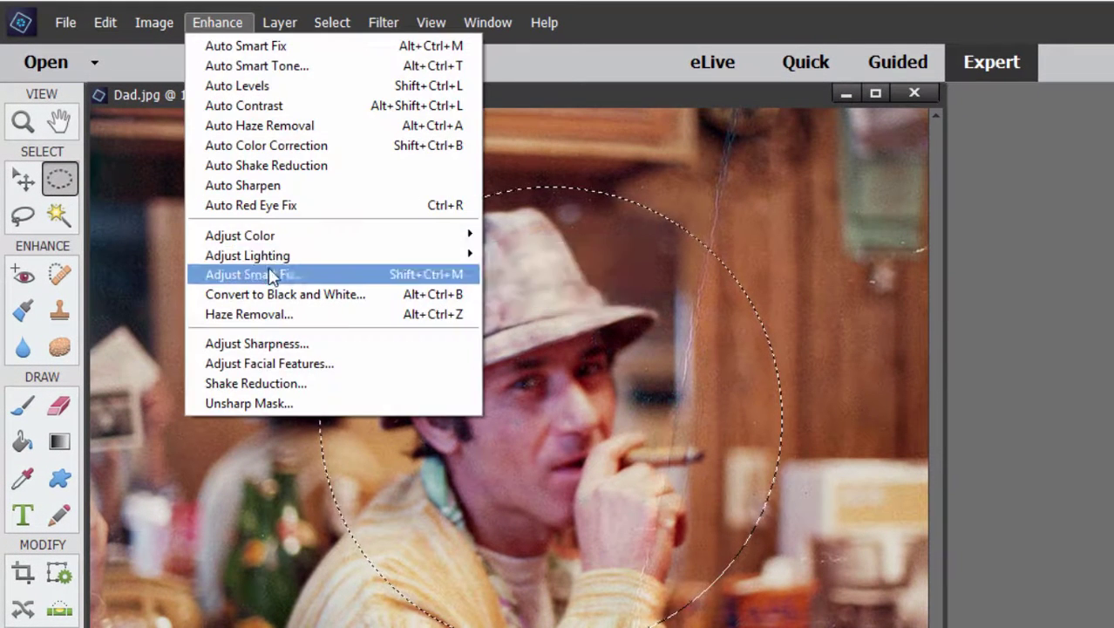
{"action": "mouse_move", "coordinate": [301, 262]}
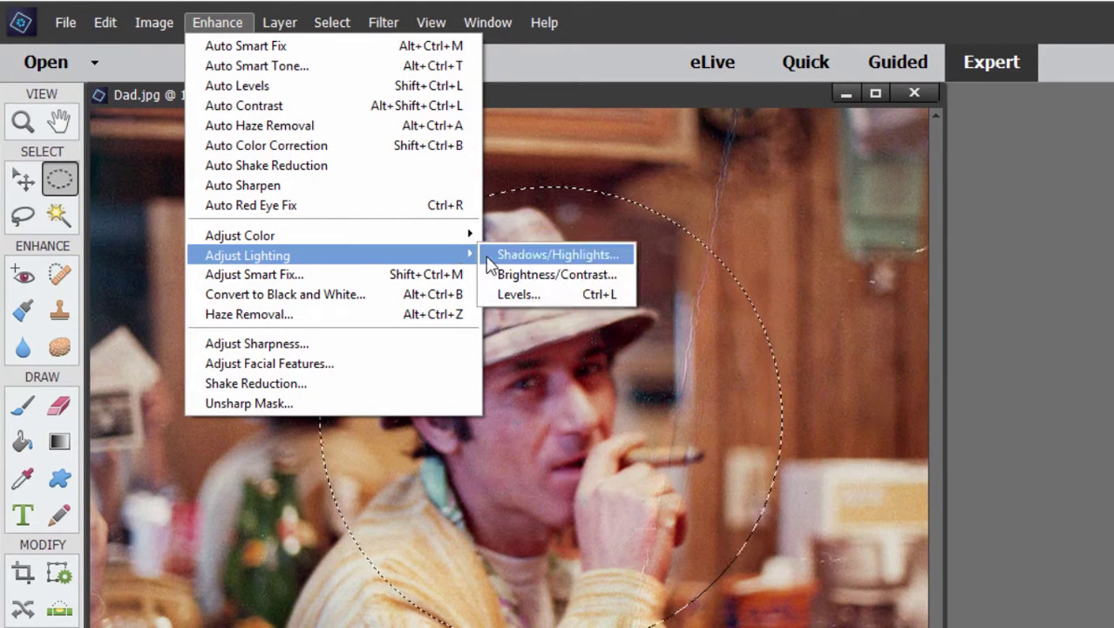
{"action": "left_click", "coordinate": [580, 275]}
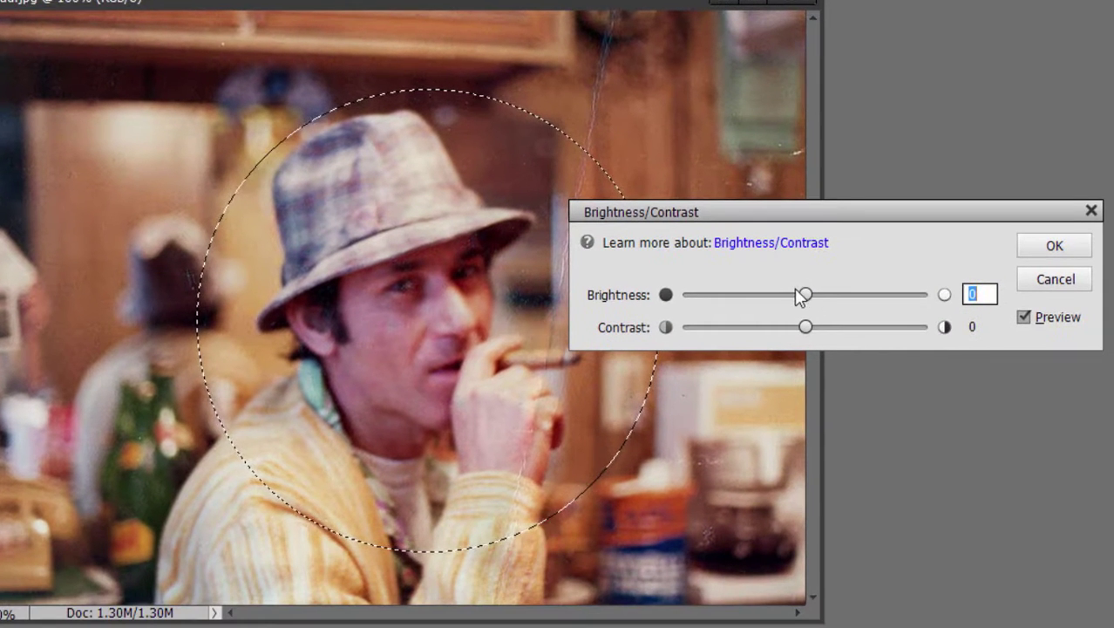
{"action": "left_click_drag", "start_coordinate": [795, 288], "coordinate": [731, 298]}
{"action": "left_click_drag", "start_coordinate": [796, 332], "coordinate": [730, 330]}
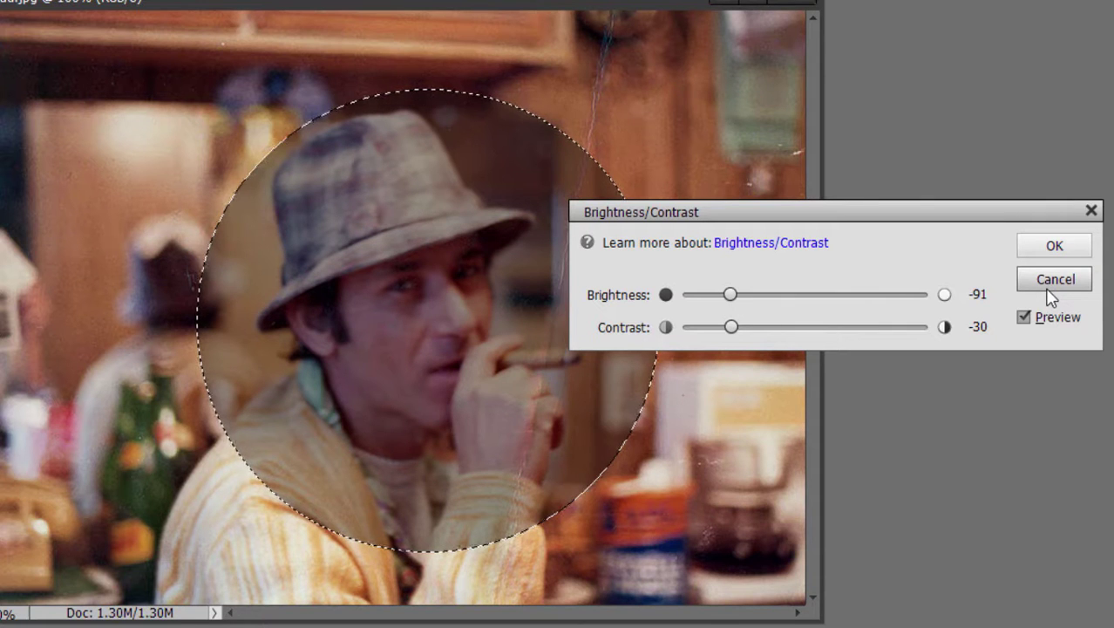
{"action": "left_click", "coordinate": [1054, 247]}
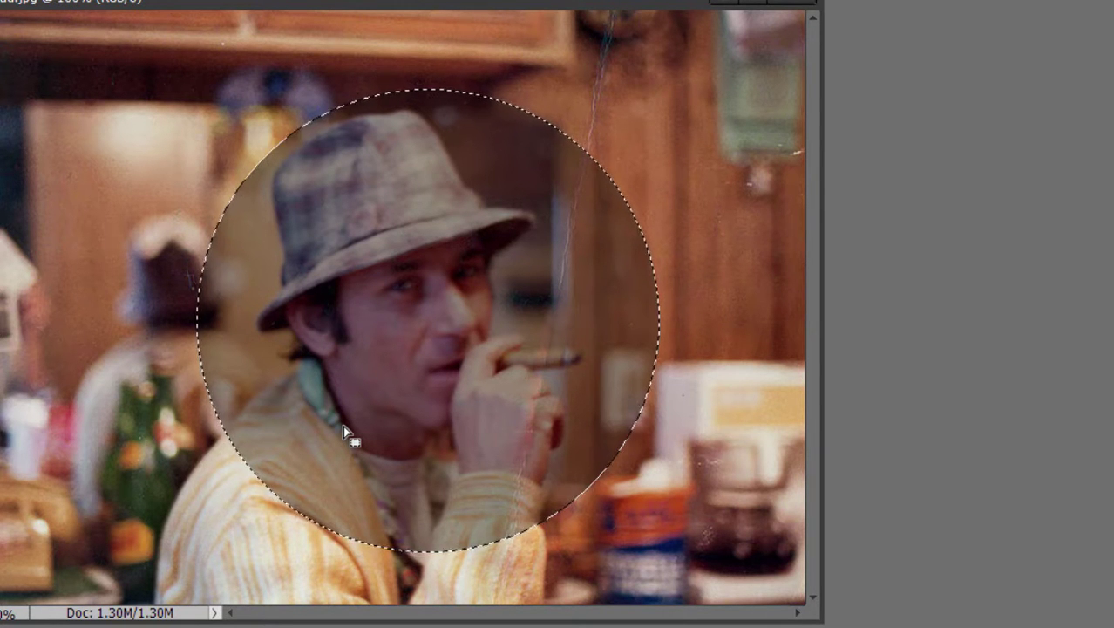
{"action": "key", "text": "v"}
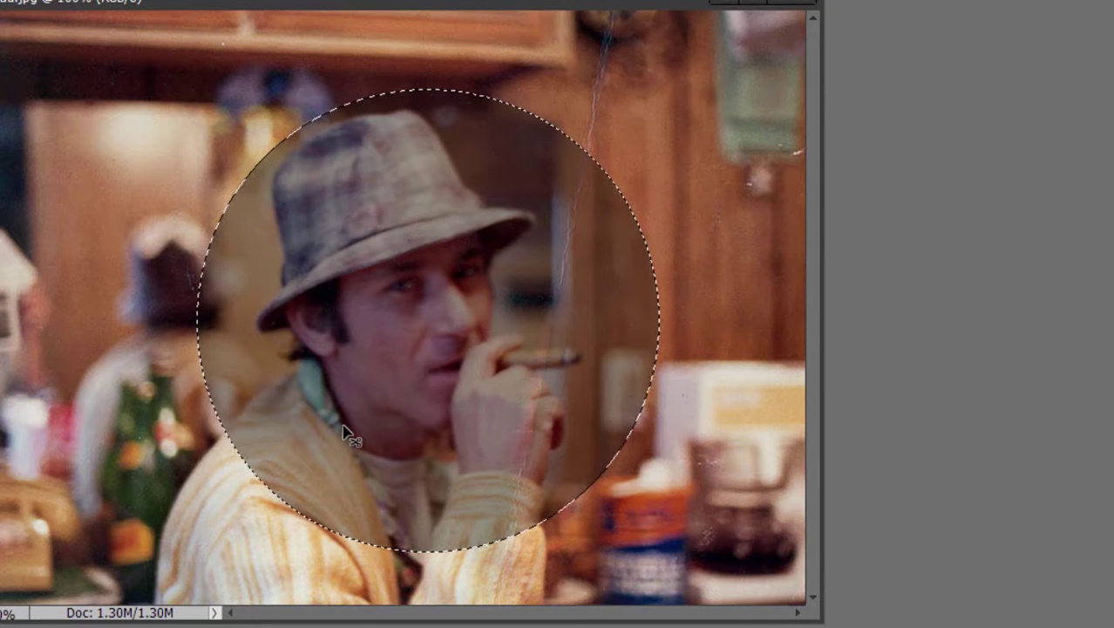
{"action": "key", "text": "ctrl+alt+z"}
{"action": "key", "text": "ctrl+alt+z"}
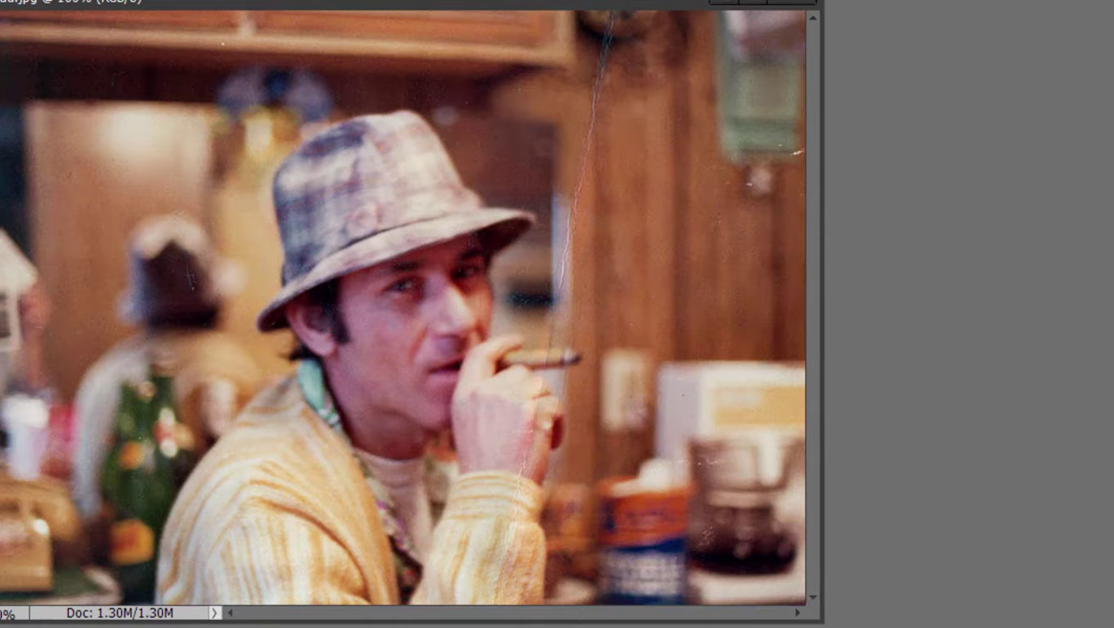
- Trace the Magnetic Lasso from the shoulder around the hat and arm, closing at the start
{"action": "left_click", "coordinate": [153, 593]}
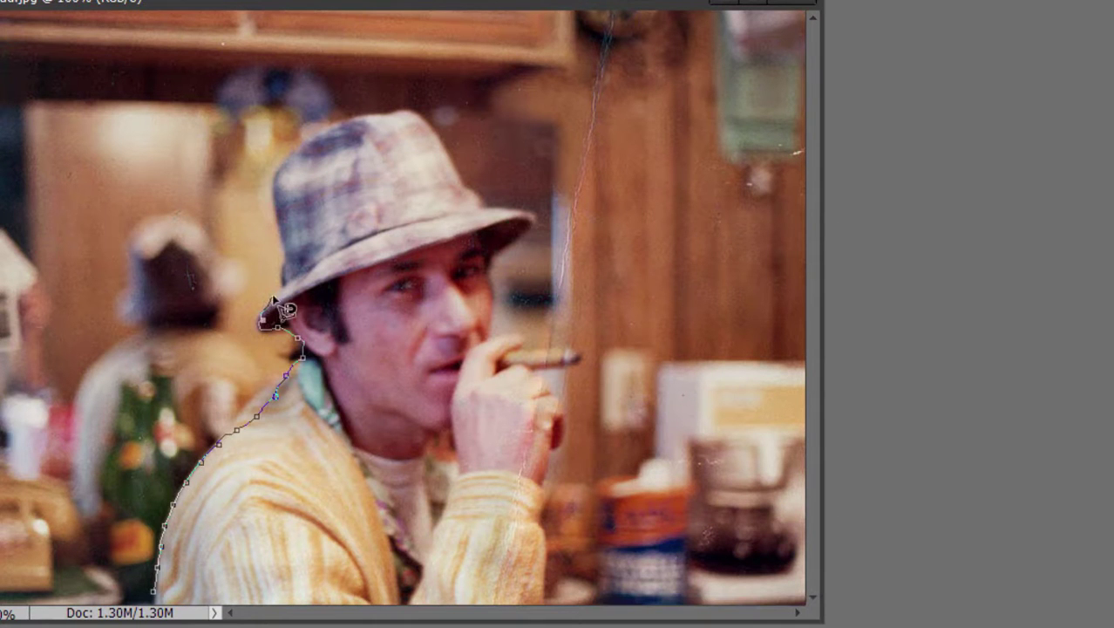
{"action": "mouse_move", "coordinate": [288, 262]}
{"action": "left_mouse_down"}
{"action": "mouse_move", "coordinate": [283, 190]}
{"action": "mouse_move", "coordinate": [298, 146]}
{"action": "mouse_move", "coordinate": [421, 112]}
{"action": "mouse_move", "coordinate": [479, 158]}
{"action": "mouse_move", "coordinate": [525, 234]}
{"action": "mouse_move", "coordinate": [510, 284]}
{"action": "mouse_move", "coordinate": [510, 360]}
{"action": "mouse_move", "coordinate": [545, 403]}
{"action": "mouse_move", "coordinate": [563, 484]}
{"action": "mouse_move", "coordinate": [544, 595]}
{"action": "mouse_move", "coordinate": [277, 582]}
{"action": "mouse_move", "coordinate": [171, 607]}
{"action": "left_mouse_up"}
{"action": "left_click", "coordinate": [165, 598]}
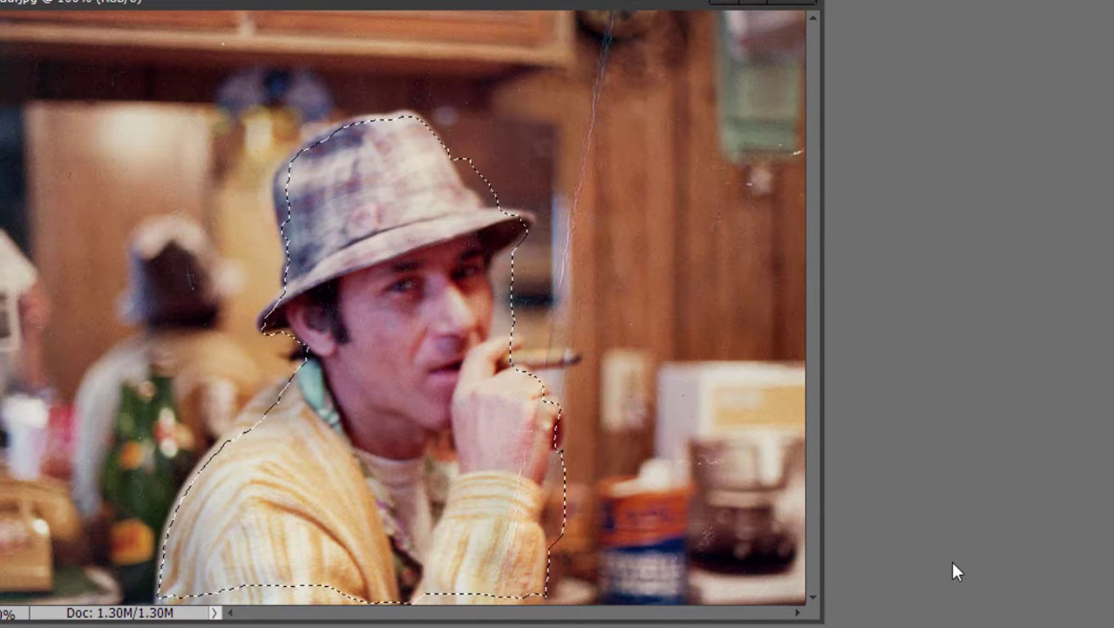
{"action": "key", "text": "Delete"}
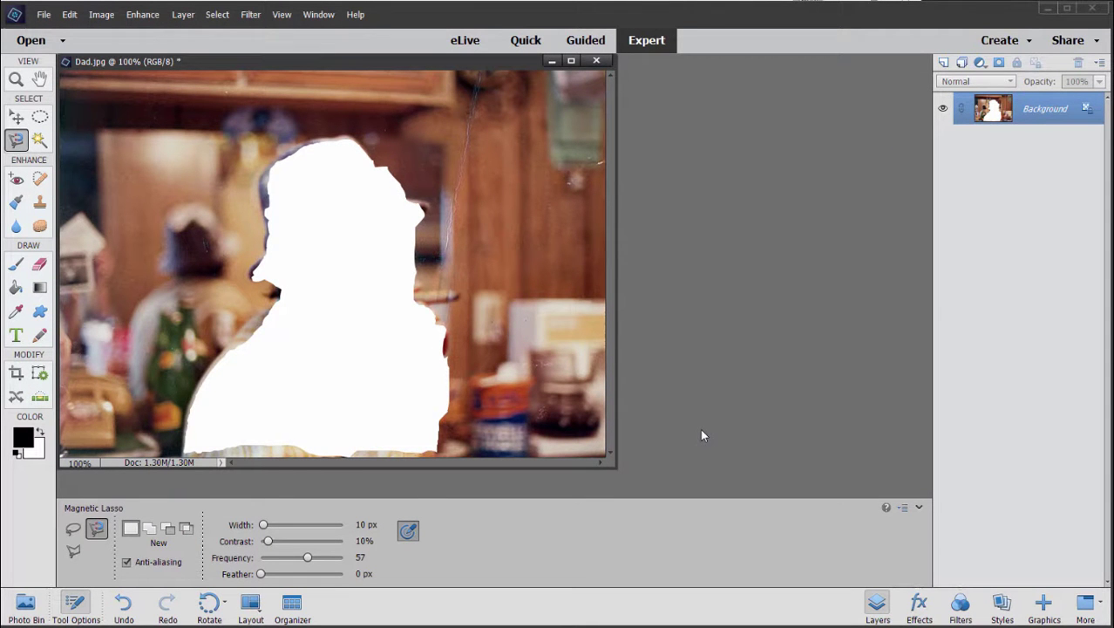
{"action": "key", "text": "ctrl+z"}
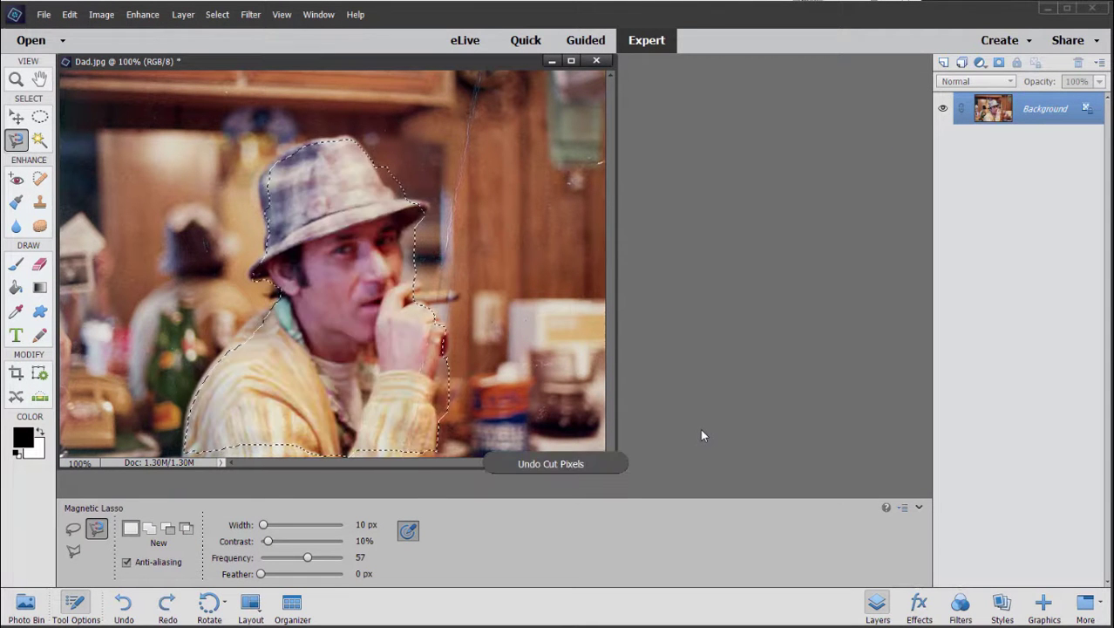